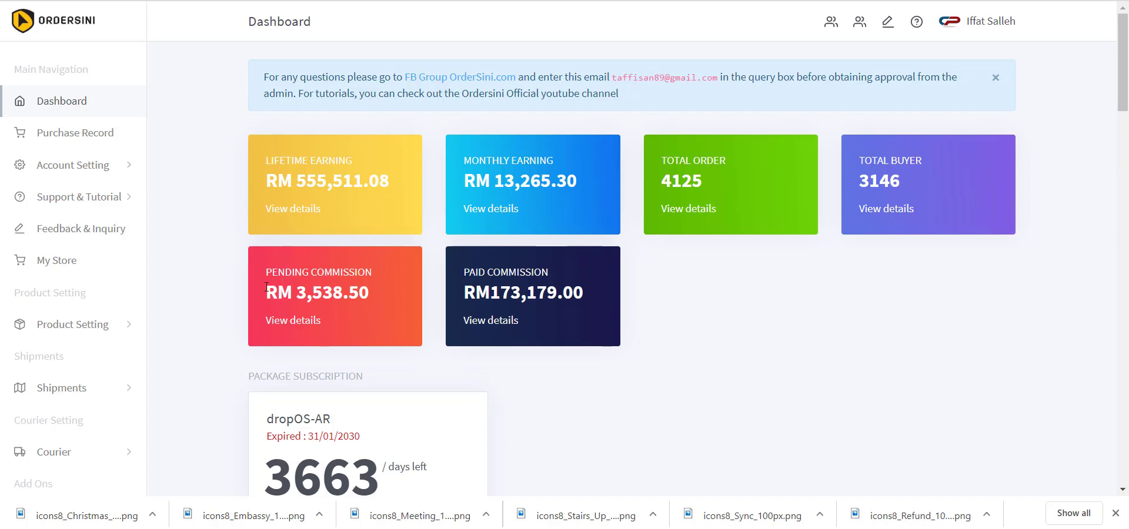
# Step: Start adding a new product and choose Digital as its product type
pyautogui.click(79, 326)
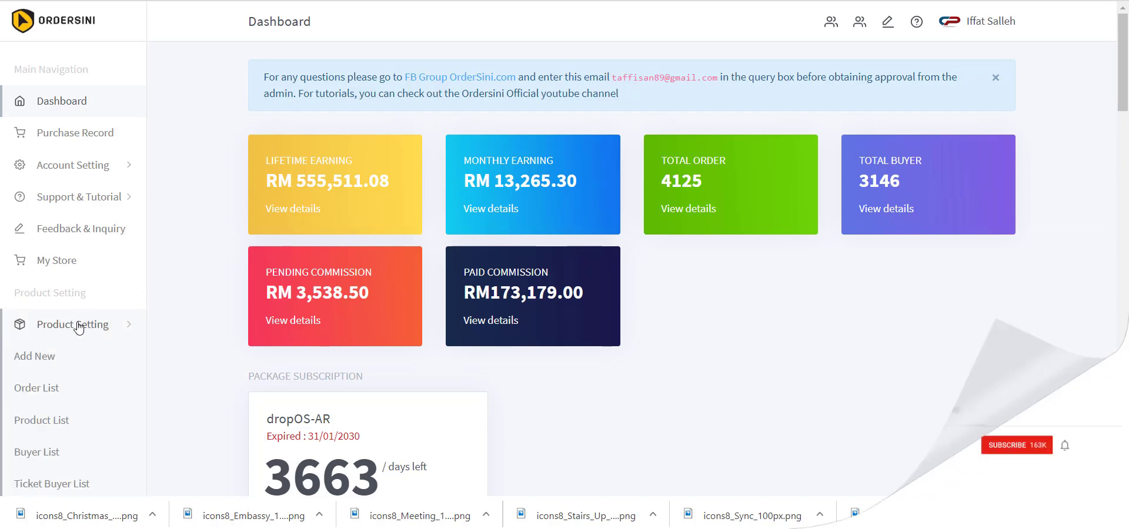
pyautogui.click(36, 359)
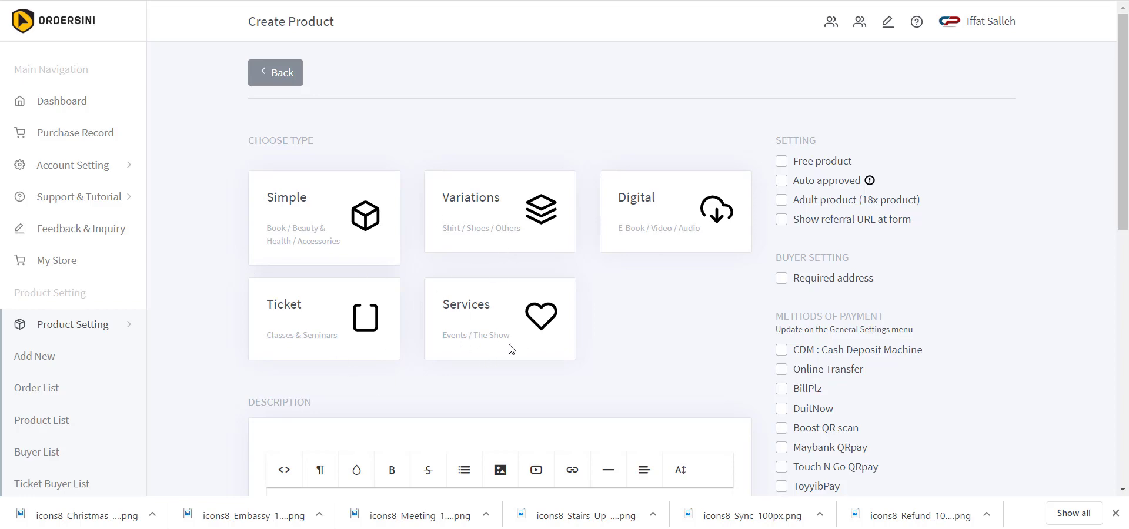
pyautogui.scroll(-6, 444, 250)
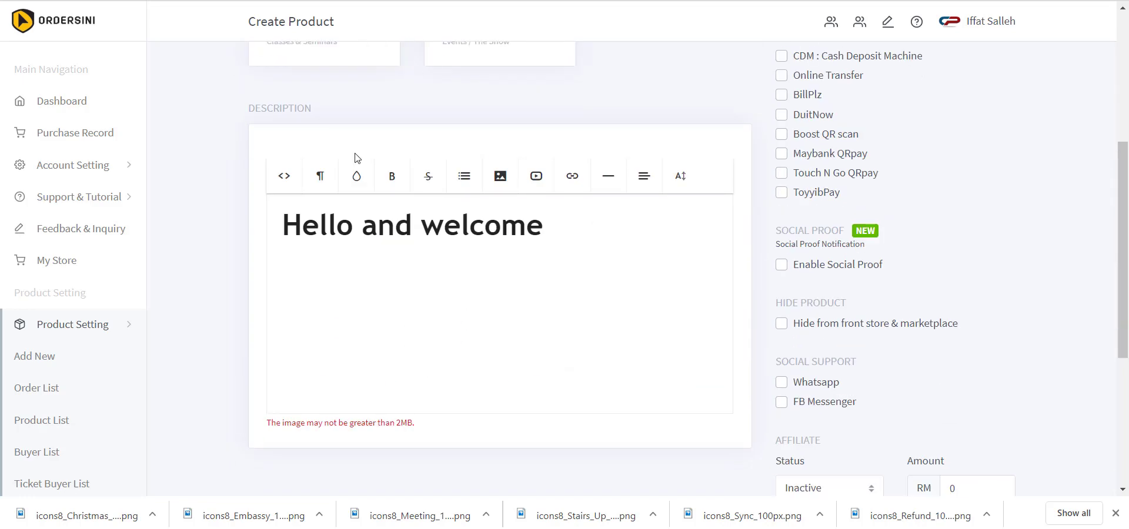
pyautogui.scroll(-3, 524, 265)
pyautogui.scroll(7, 530, 283)
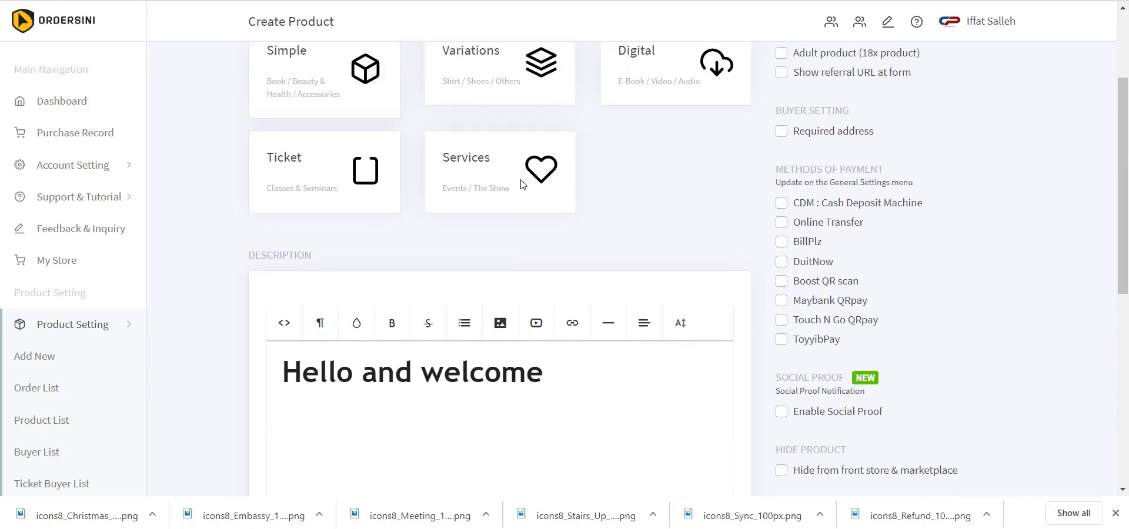
pyautogui.scroll(-1, 520, 182)
pyautogui.scroll(-2, 467, 260)
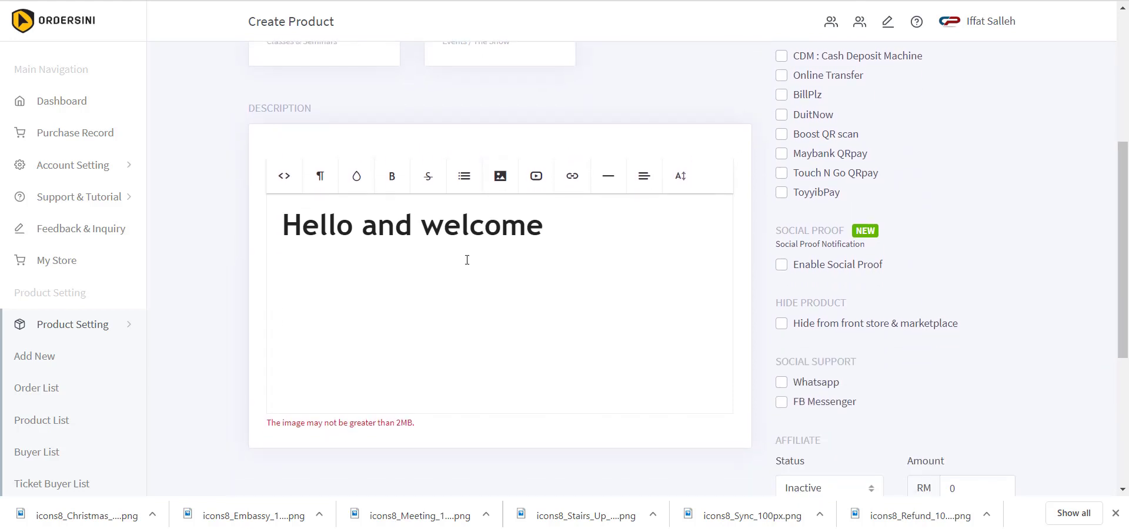
pyautogui.scroll(5, 467, 260)
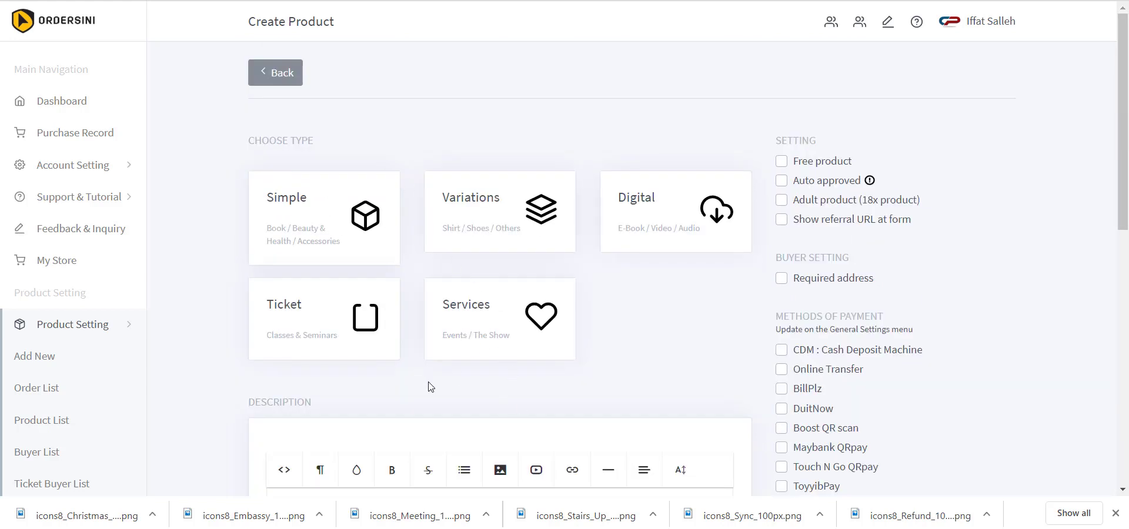
pyautogui.click(673, 234)
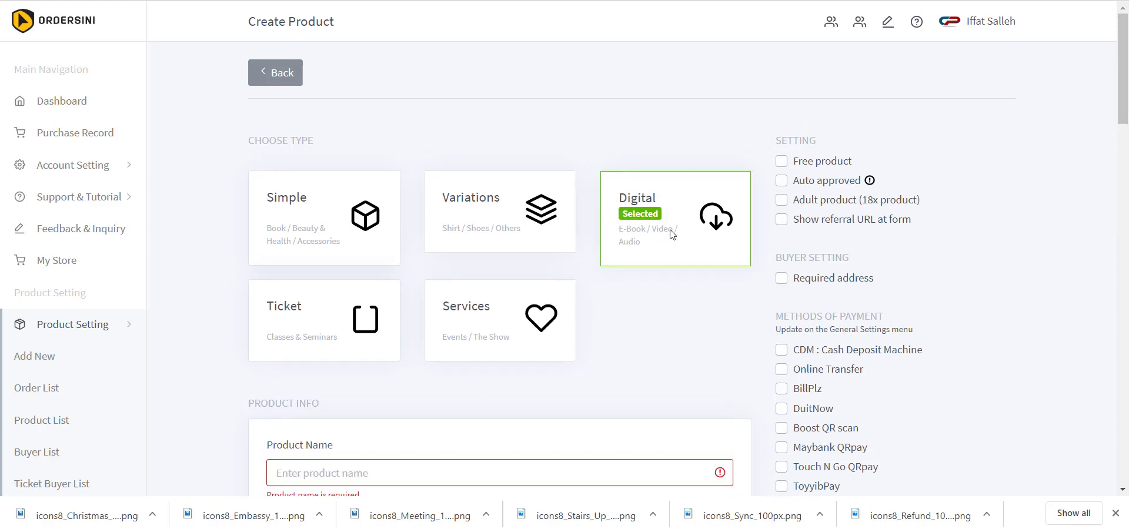
# Step: Name the product Income Penulisan 2 and keep the title slug income-penulisan-2
pyautogui.scroll(-5, 506, 259)
pyautogui.click(331, 175)
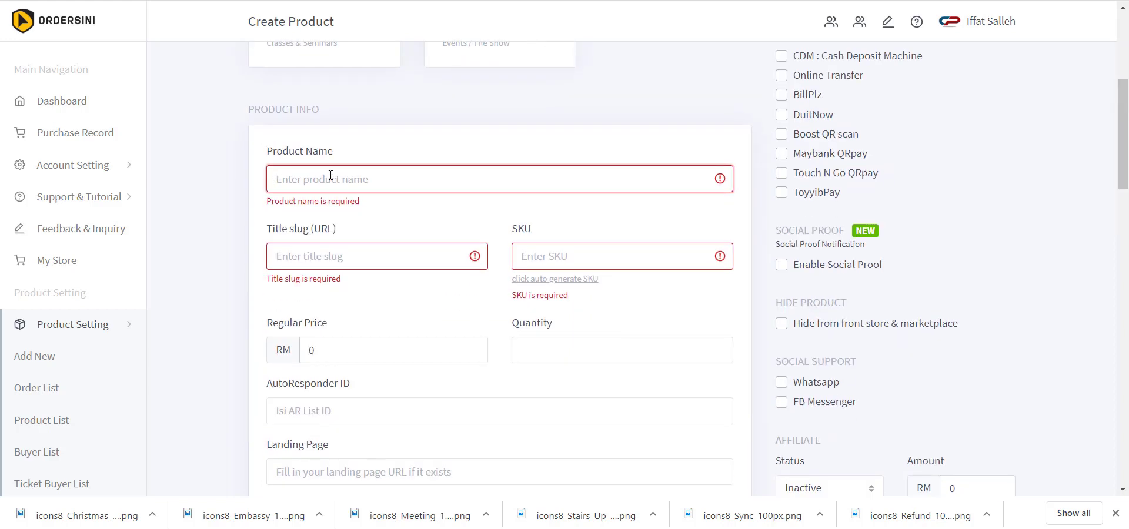
pyautogui.write('Income Penulisan 2')
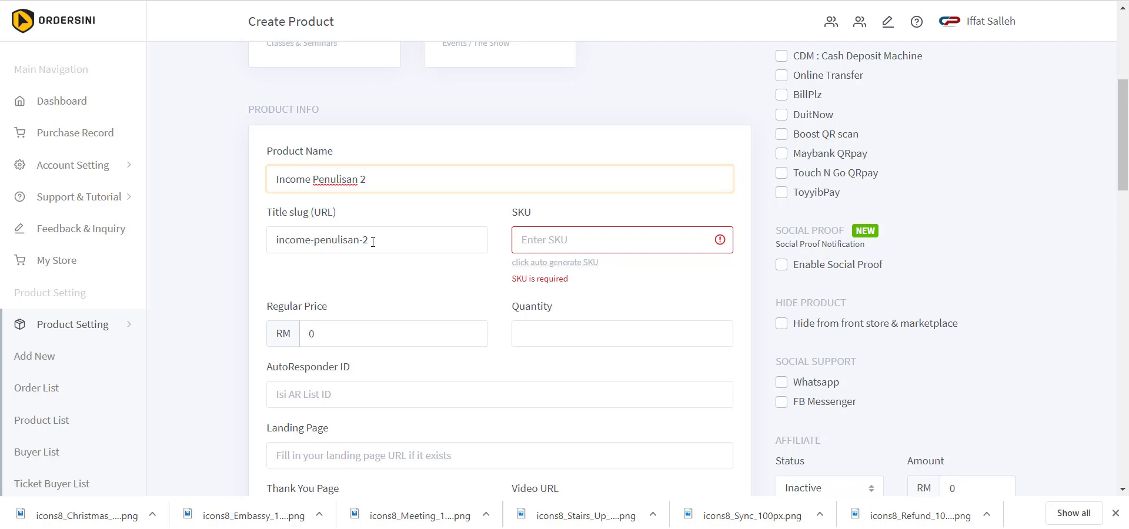
pyautogui.click(418, 239)
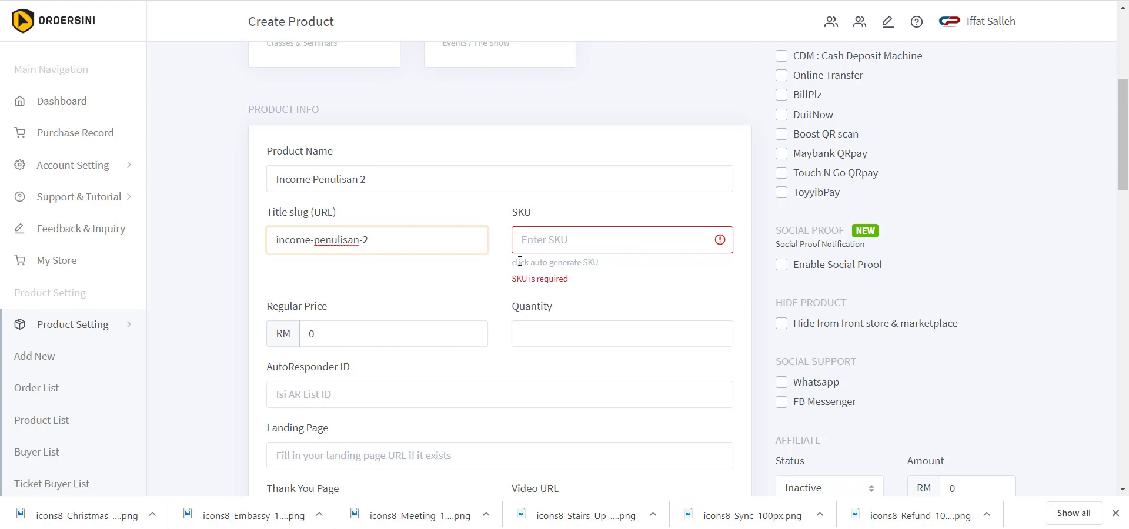
# Step: Auto-generate an SKU, replace it with IP2, and fill the field with a newly auto-generated SKU instead
pyautogui.click(555, 263)
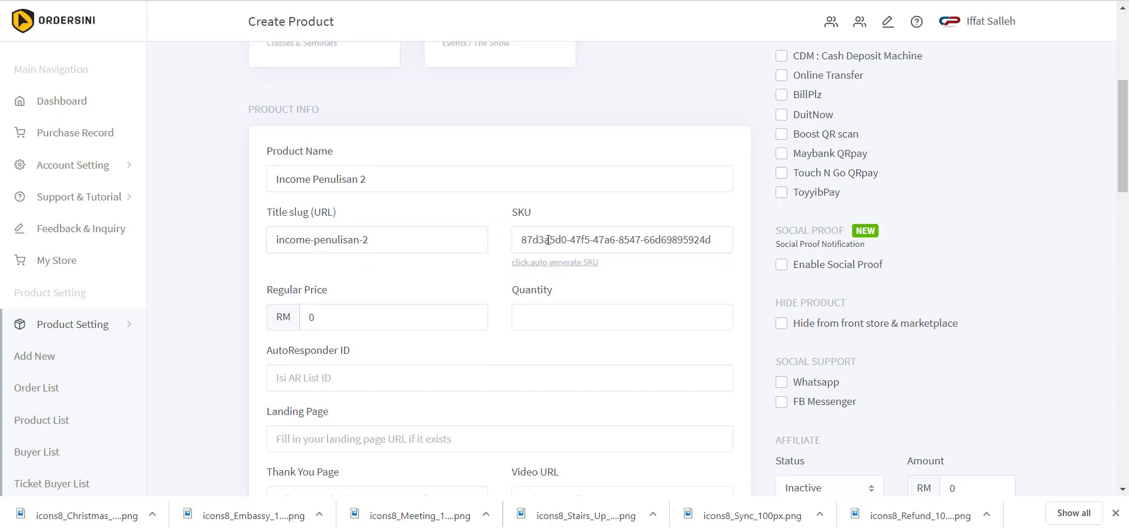
pyautogui.scroll(-1, 494, 256)
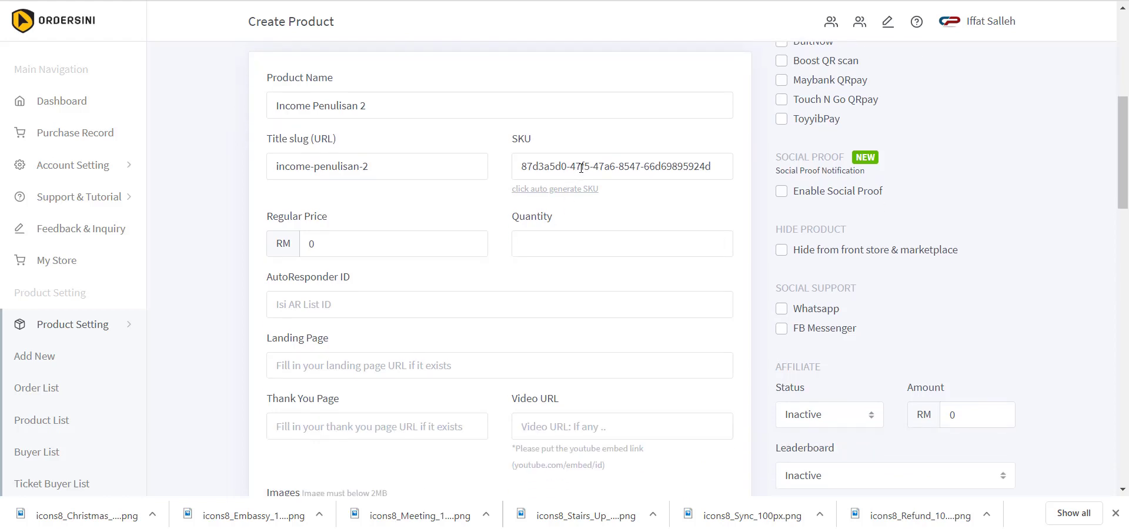
pyautogui.tripleClick(581, 168)
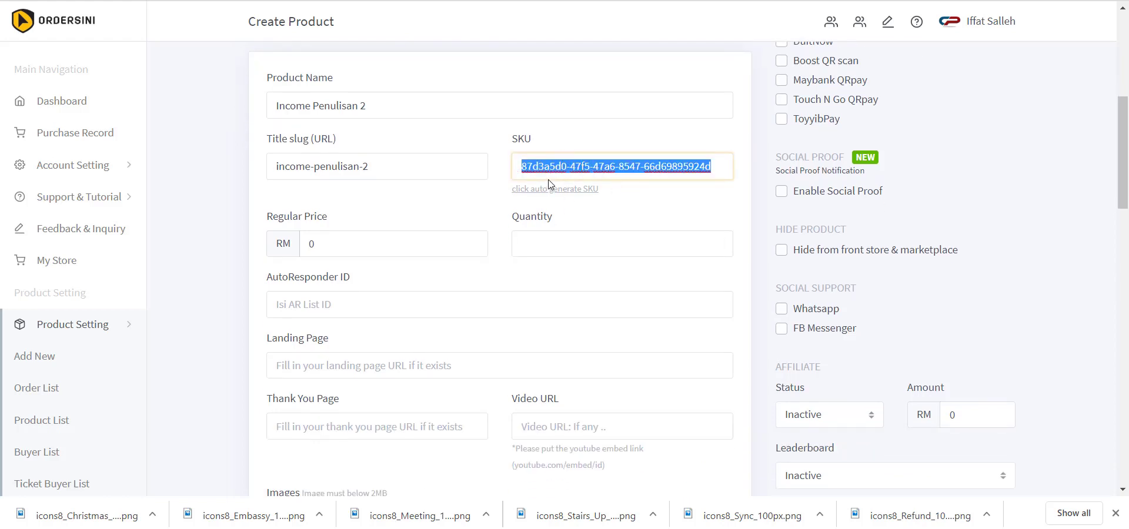
pyautogui.write('IP2')
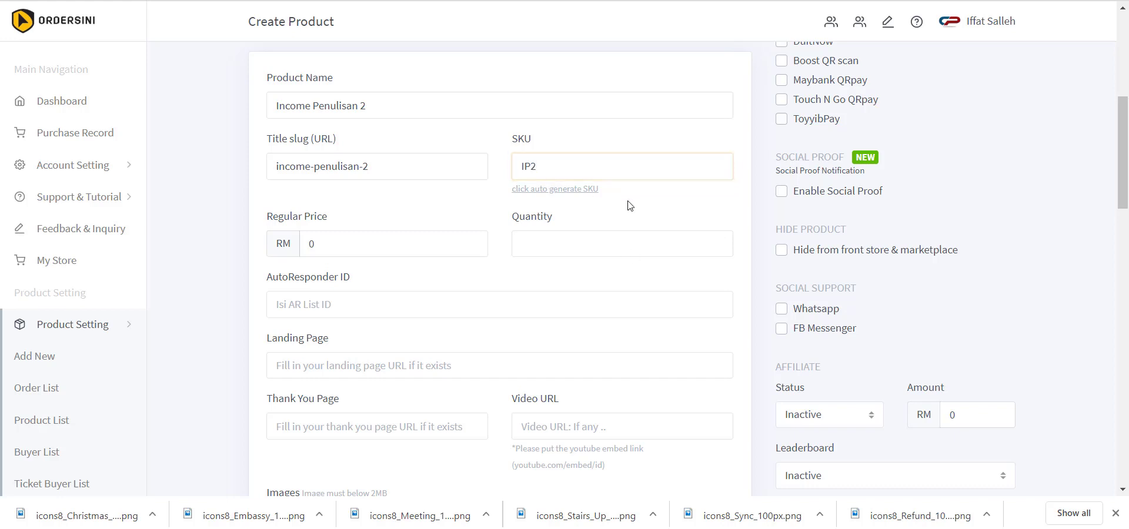
pyautogui.click(551, 190)
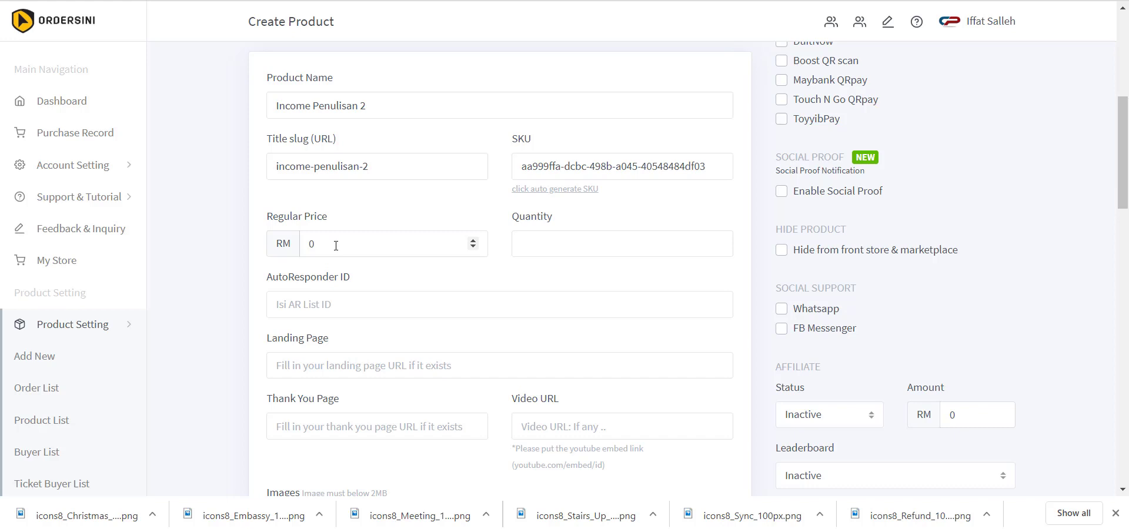
# Step: Set the product's regular price to RM 100 and its quantity to 10
pyautogui.click(310, 245)
pyautogui.write('100')
pyautogui.click(530, 251)
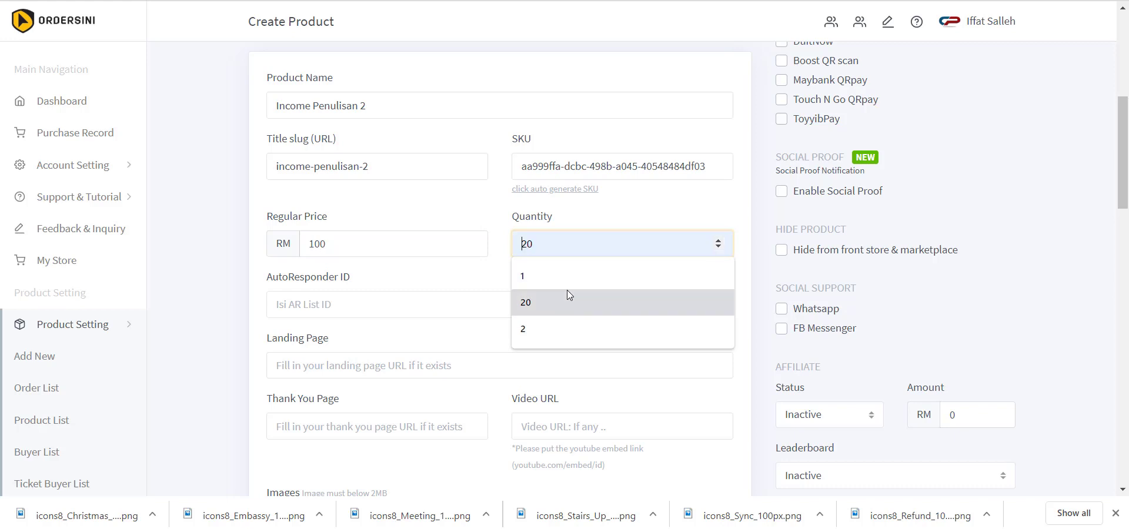
pyautogui.write('10')
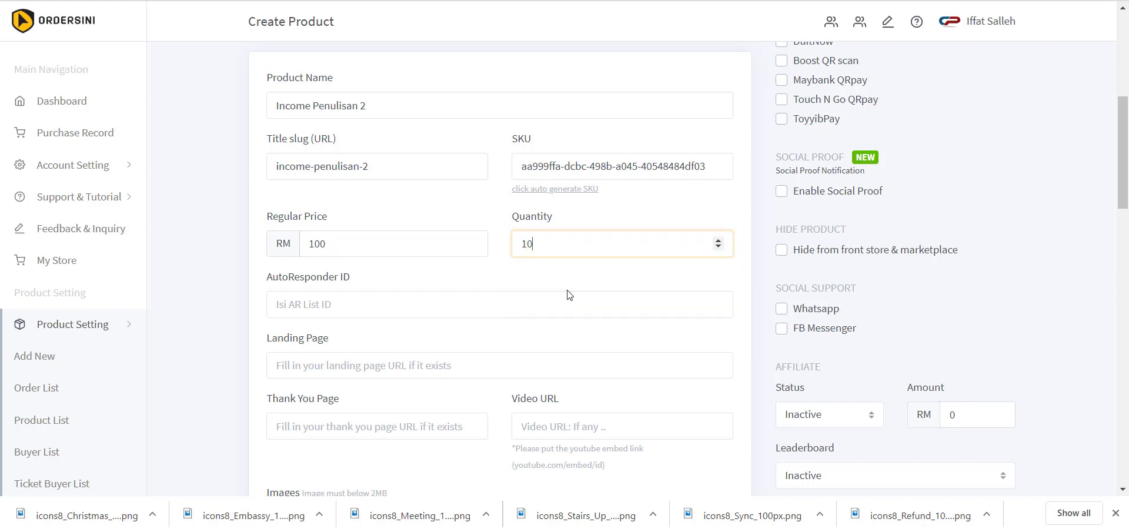
pyautogui.scroll(-1, 547, 277)
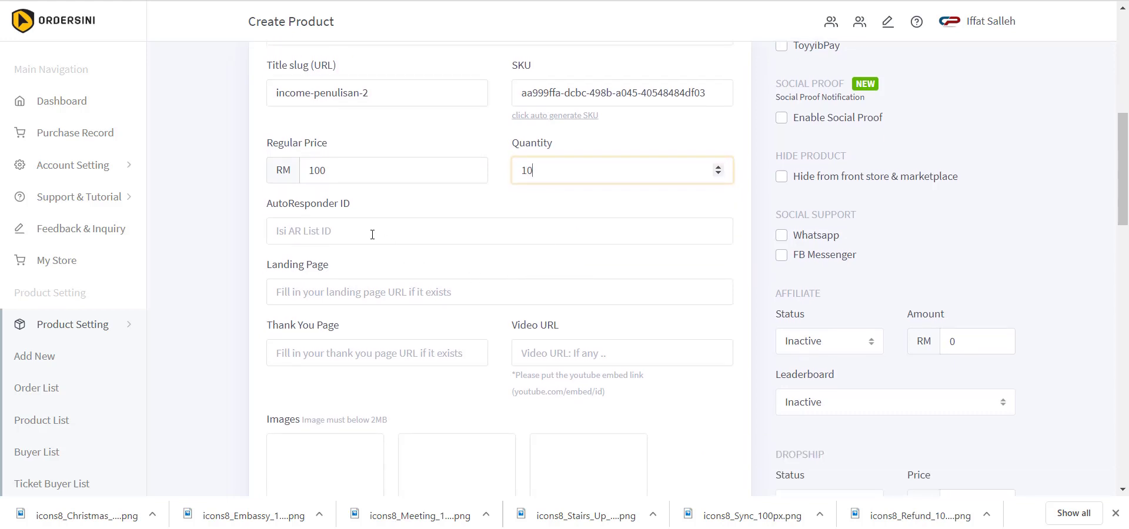
pyautogui.click(331, 231)
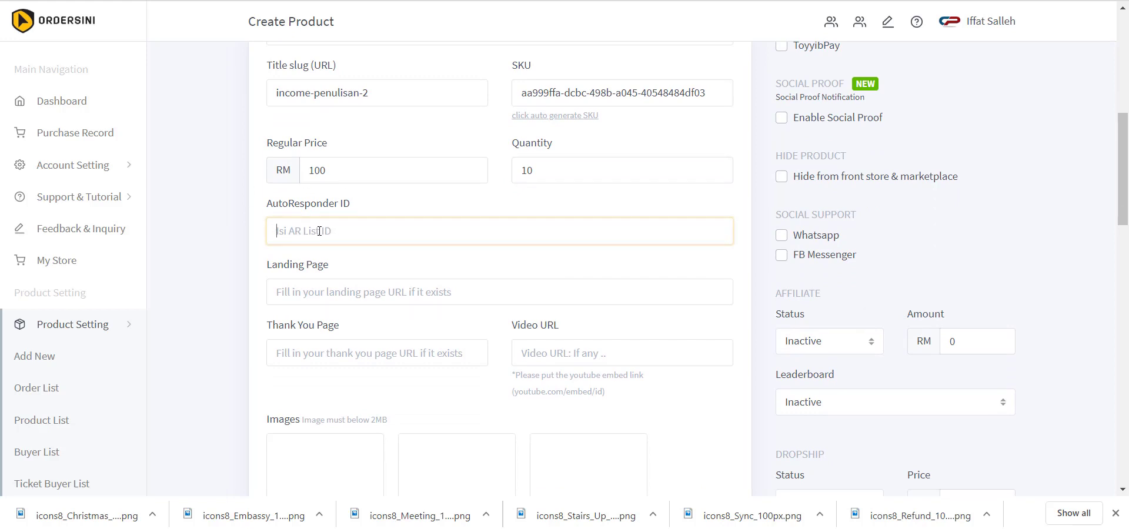
pyautogui.scroll(-2, 356, 250)
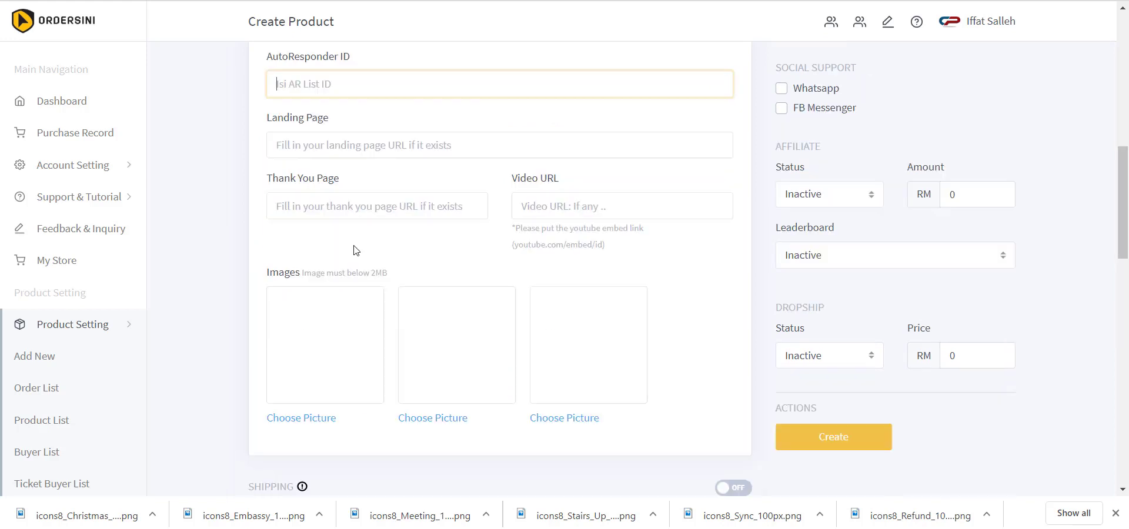
pyautogui.click(350, 147)
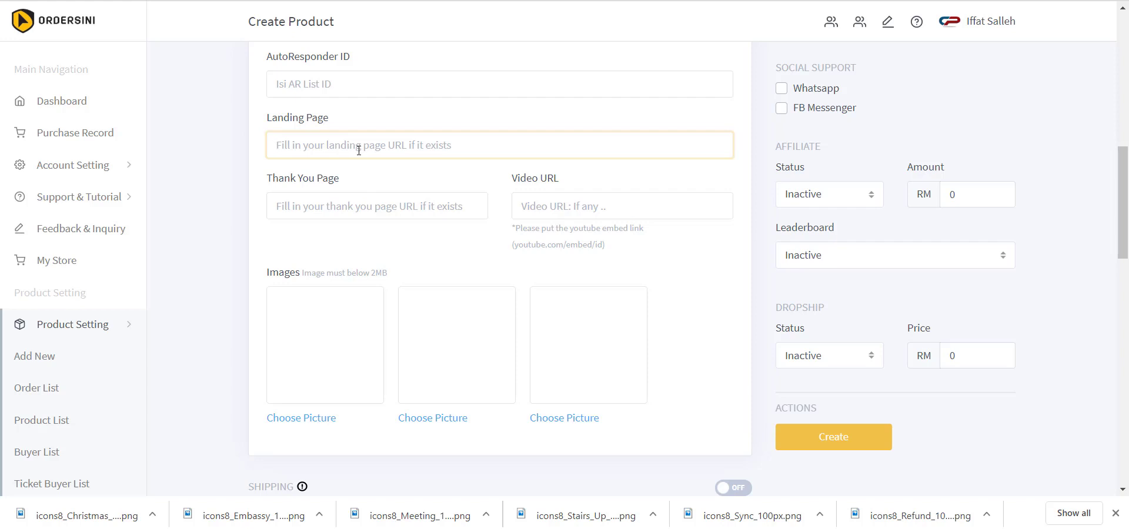
pyautogui.write('https://incomepenulisan.com')
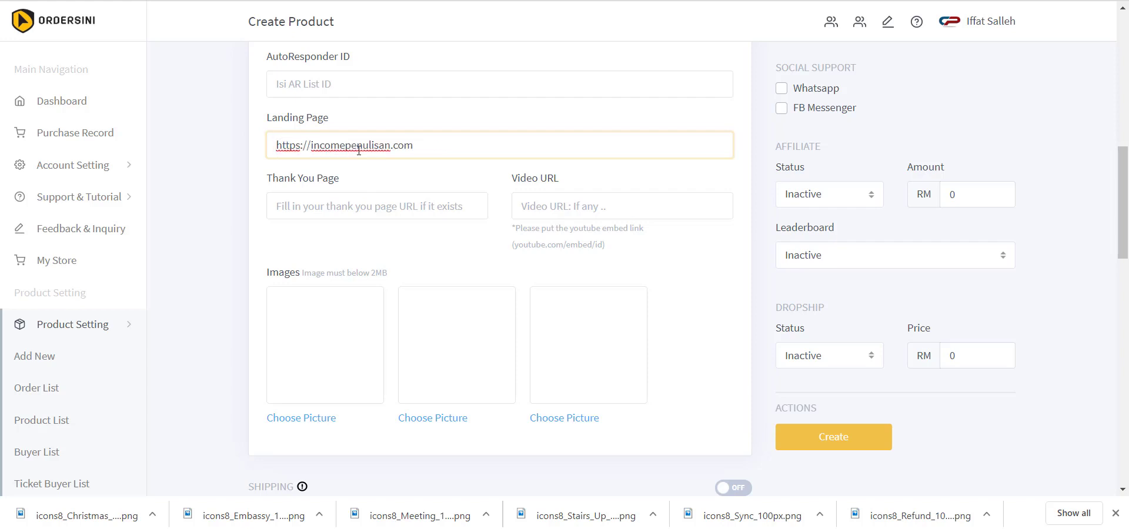
pyautogui.click(343, 207)
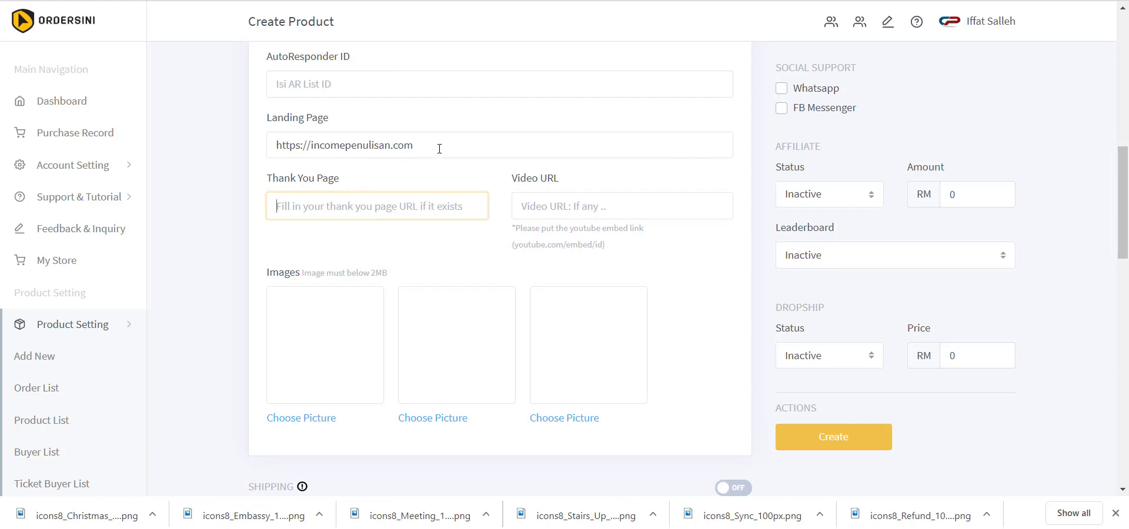
pyautogui.moveTo(439, 149); pyautogui.dragTo(239, 151)
pyautogui.hotkey('ctrl', 'c')
pyautogui.click(337, 210)
pyautogui.hotkey('ctrl', 'v')
pyautogui.write('/t')
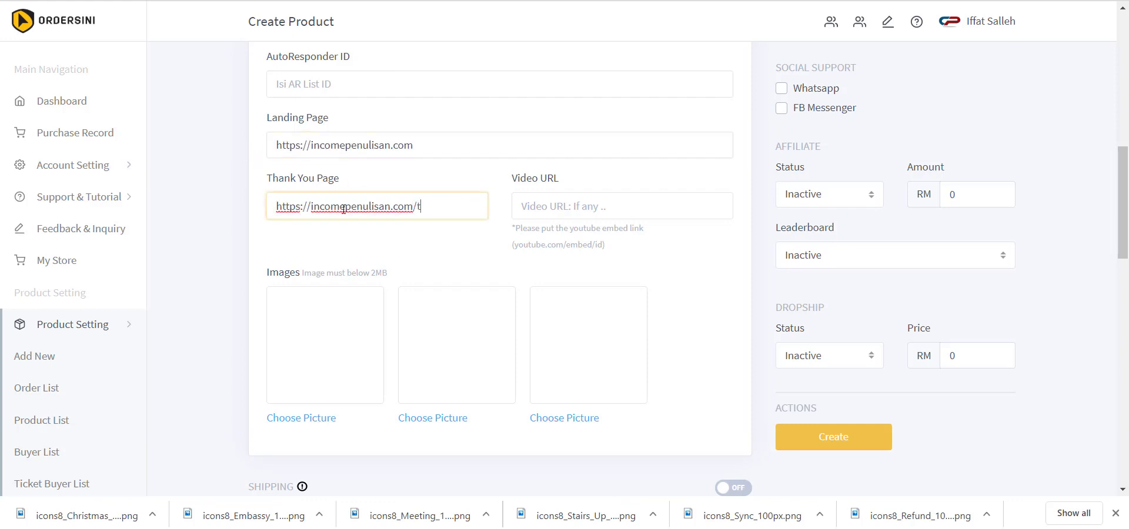
pyautogui.write('q')
# Step: Open YouTube in a new browser tab and open the Liverpool 2 - 0 Man Utd highlights video for the product's video URL
pyautogui.click(546, 209)
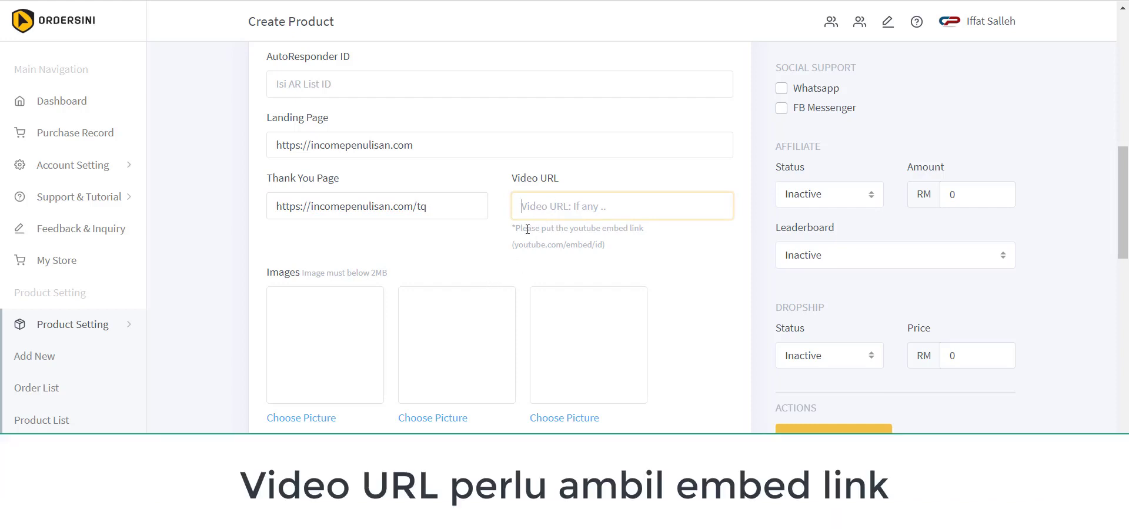
pyautogui.moveTo(515, 247); pyautogui.dragTo(603, 254)
pyautogui.hotkey('ctrl', 't')
pyautogui.write('you')
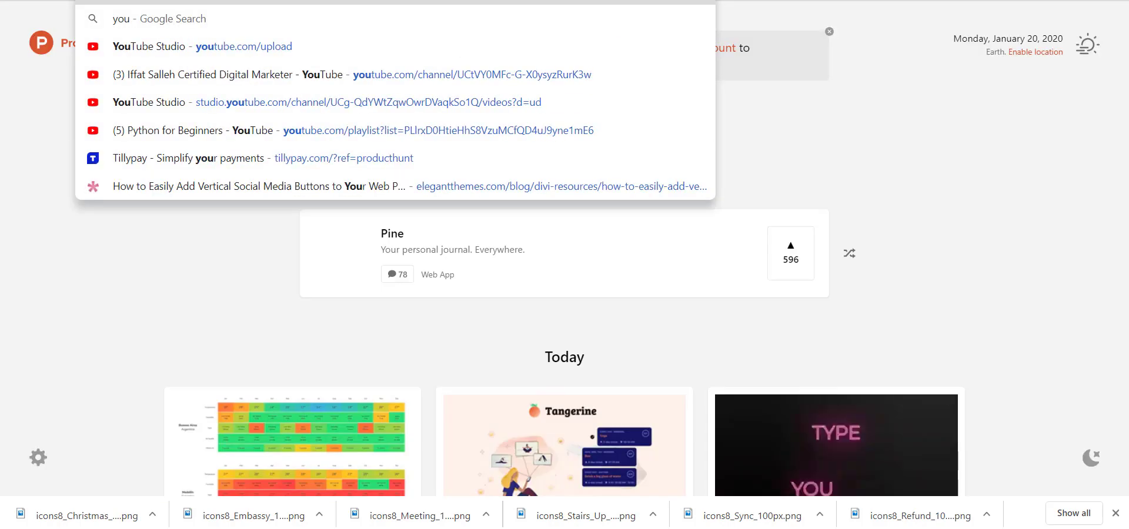
pyautogui.press('Return')
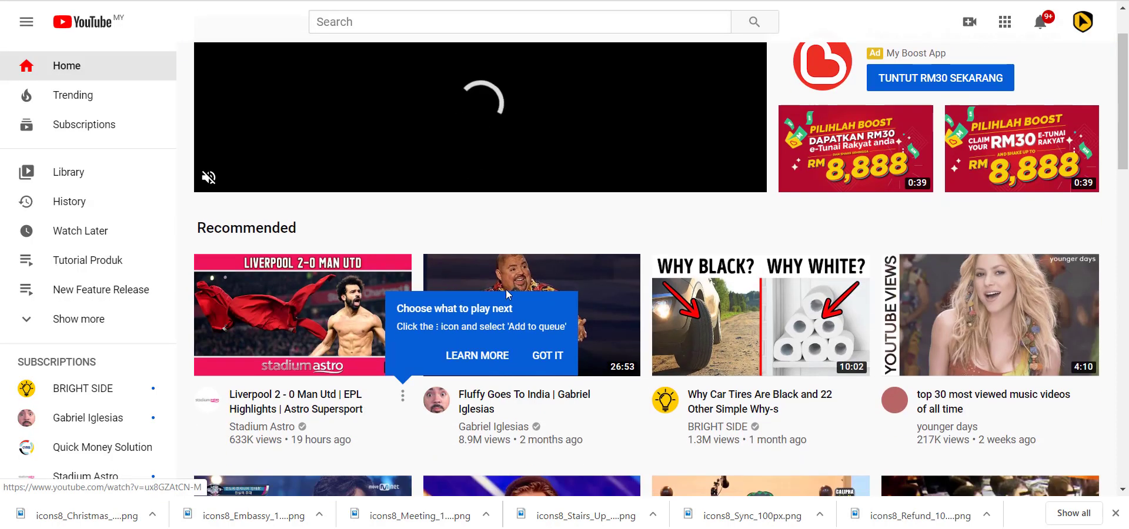
pyautogui.scroll(-3, 303, 321)
pyautogui.click(400, 247)
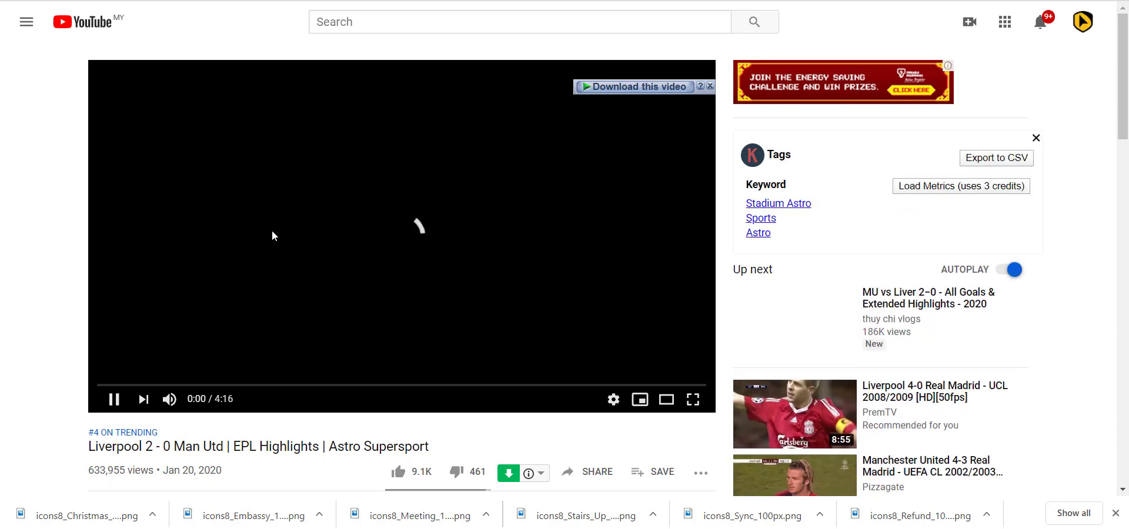
# Step: Display the video's embed code through its share options and copy the whole iframe code
pyautogui.scroll(-2, 282, 229)
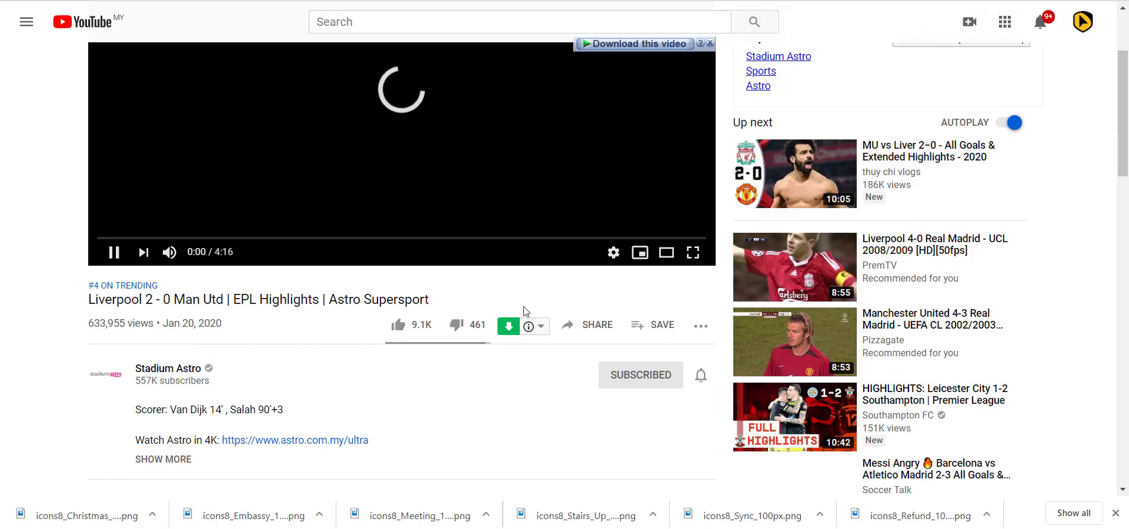
pyautogui.click(585, 333)
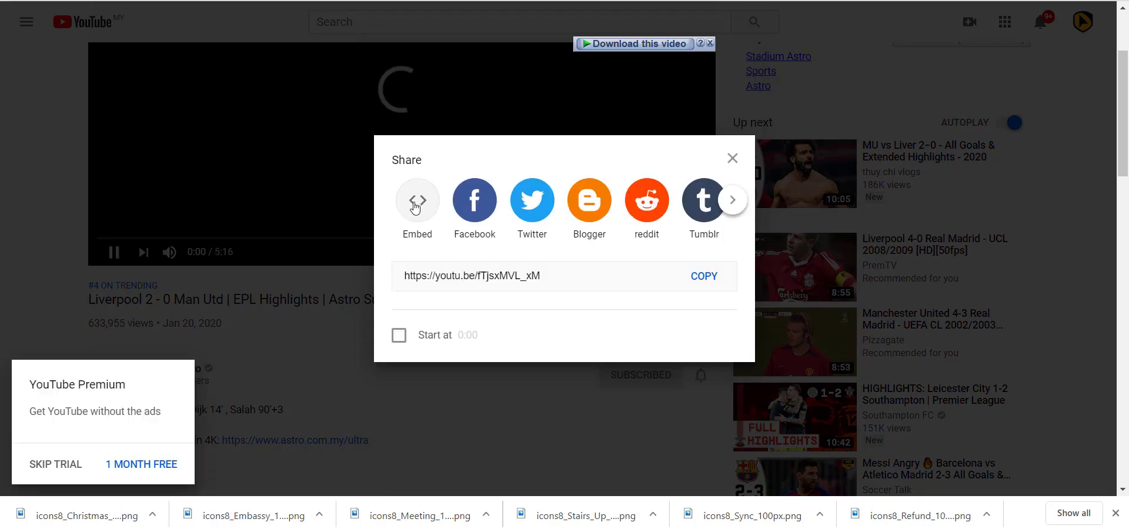
pyautogui.click(415, 202)
pyautogui.click(826, 175)
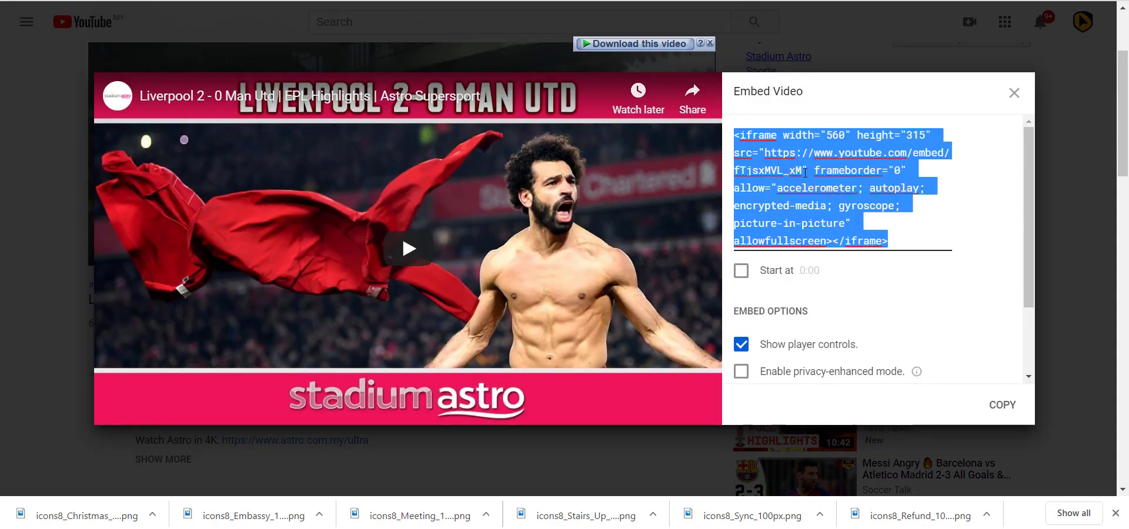
pyautogui.rightClick(826, 172)
pyautogui.click(806, 234)
# Step: Switch to Telegram, paste the iframe code into a message draft, copy only its YouTube embed URL, and return to the Ordersini product form
pyautogui.hotkey('alt', 'Tab')
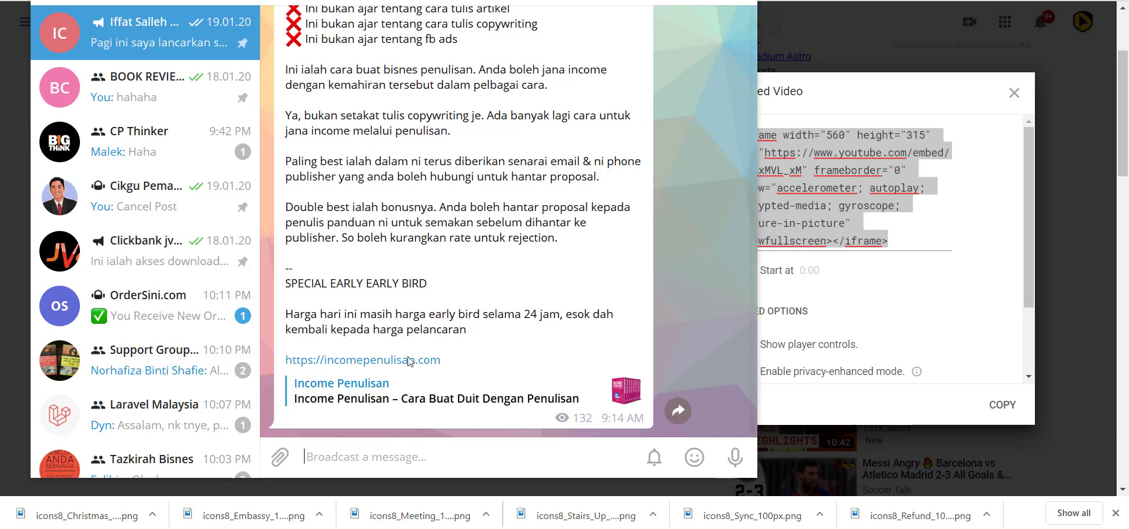
pyautogui.hotkey('ctrl', 'v')
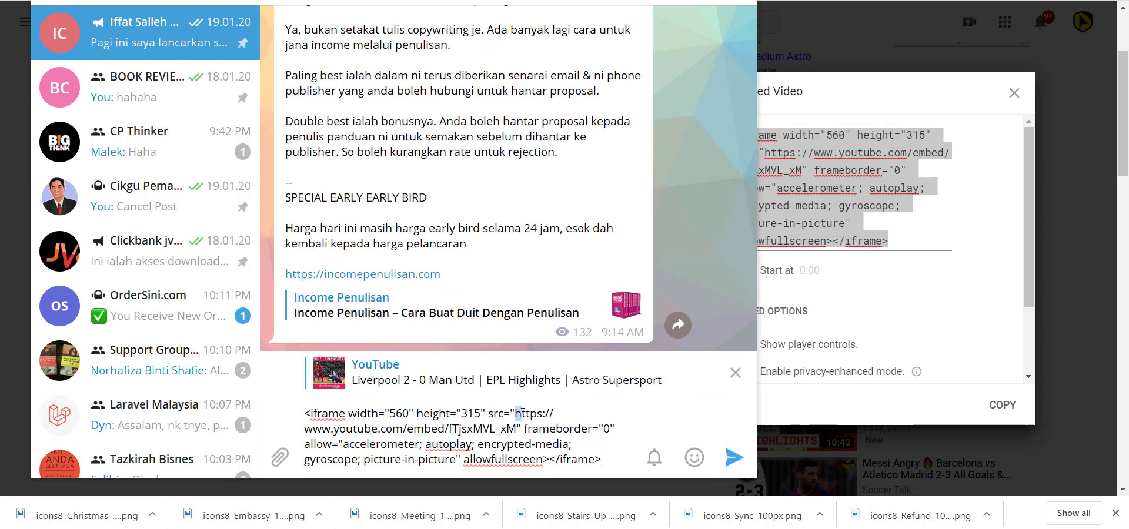
pyautogui.moveTo(516, 414); pyautogui.dragTo(517, 428)
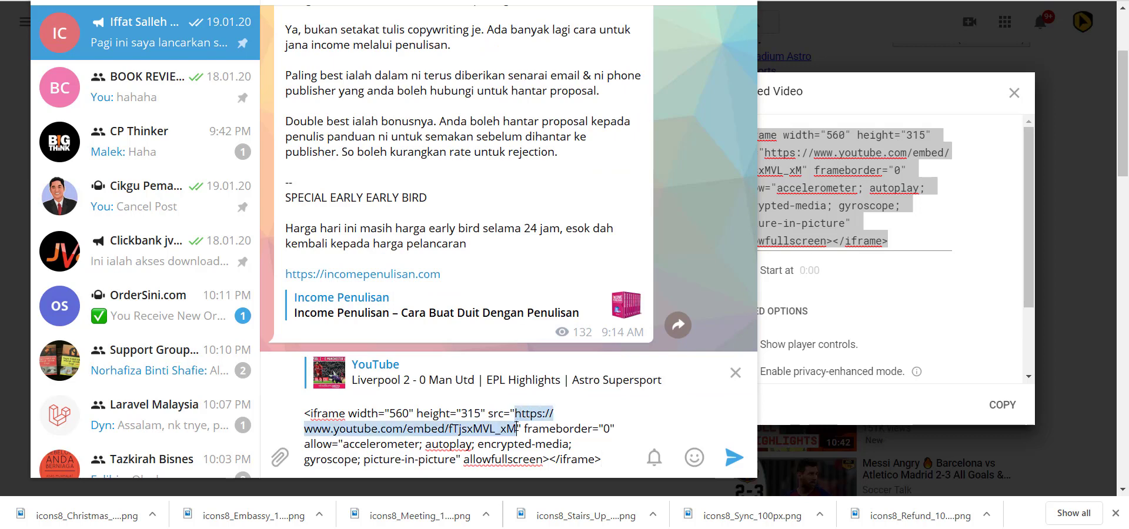
pyautogui.rightClick(516, 428)
pyautogui.click(532, 275)
pyautogui.hotkey('alt', 'Tab')
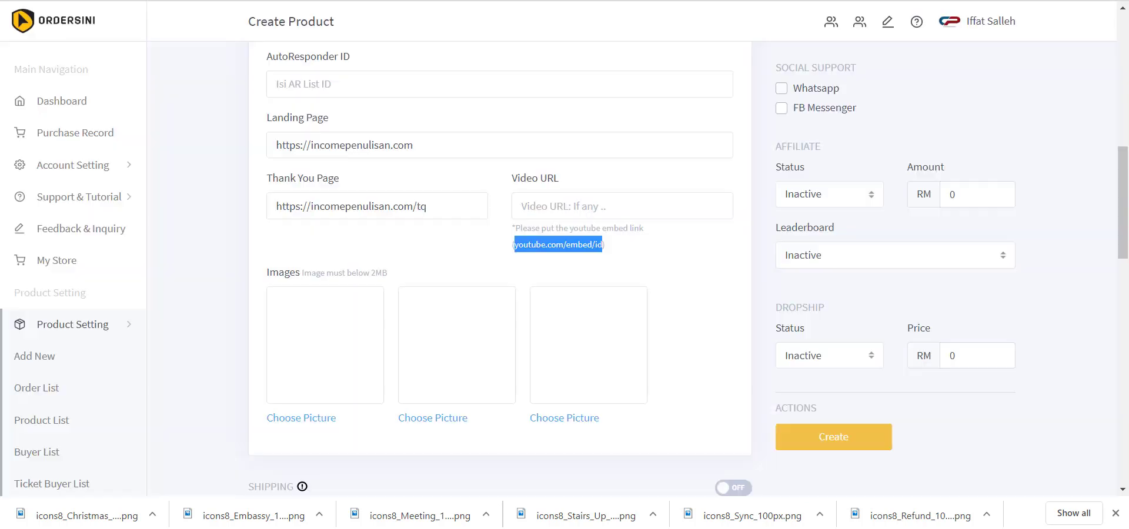
# Step: Paste the YouTube embed link into the product's video URL and create the product
pyautogui.click(582, 205)
pyautogui.hotkey('ctrl', 'v')
pyautogui.scroll(-2, 388, 156)
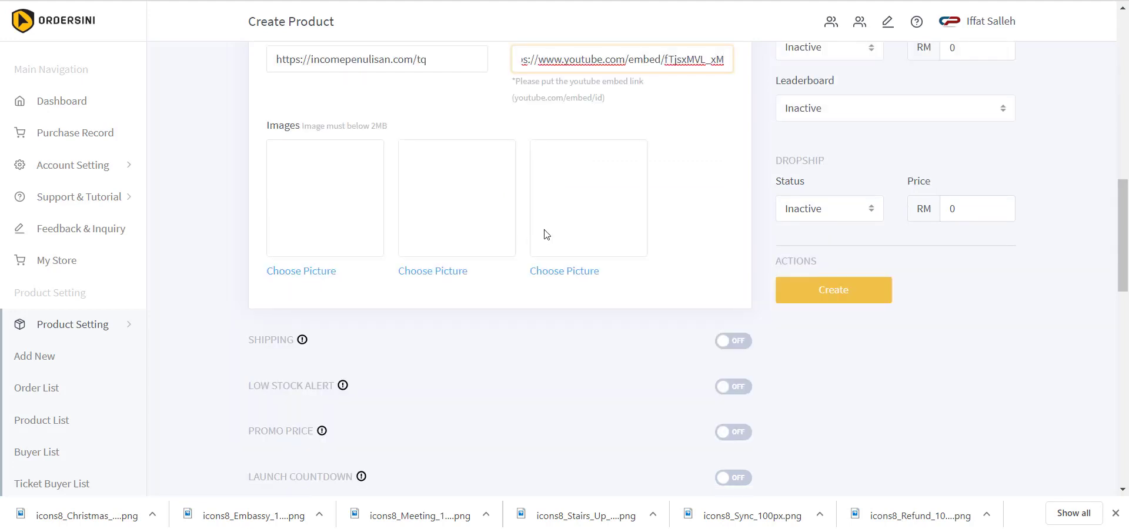
pyautogui.scroll(1, 582, 221)
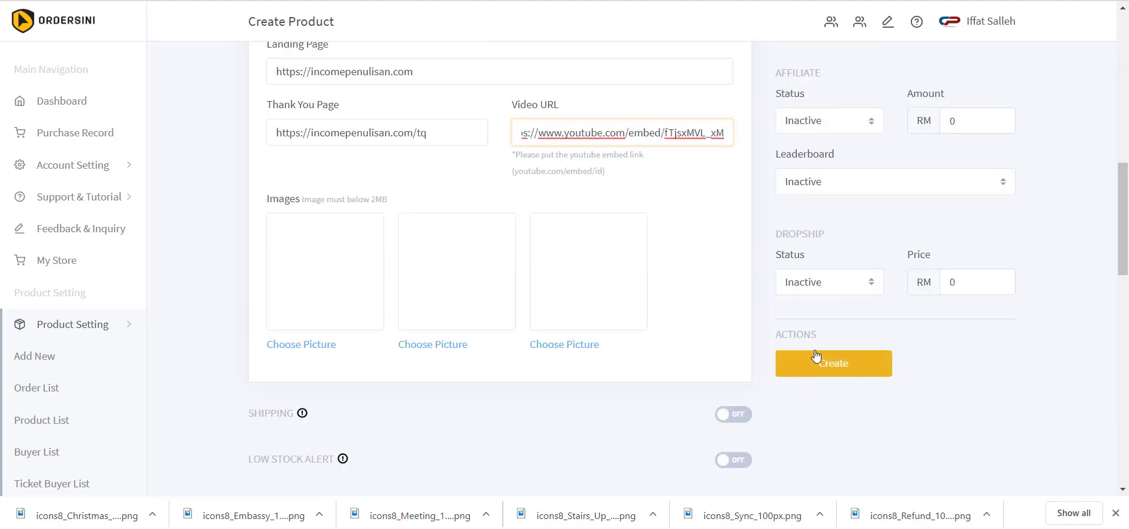
pyautogui.scroll(5, 741, 335)
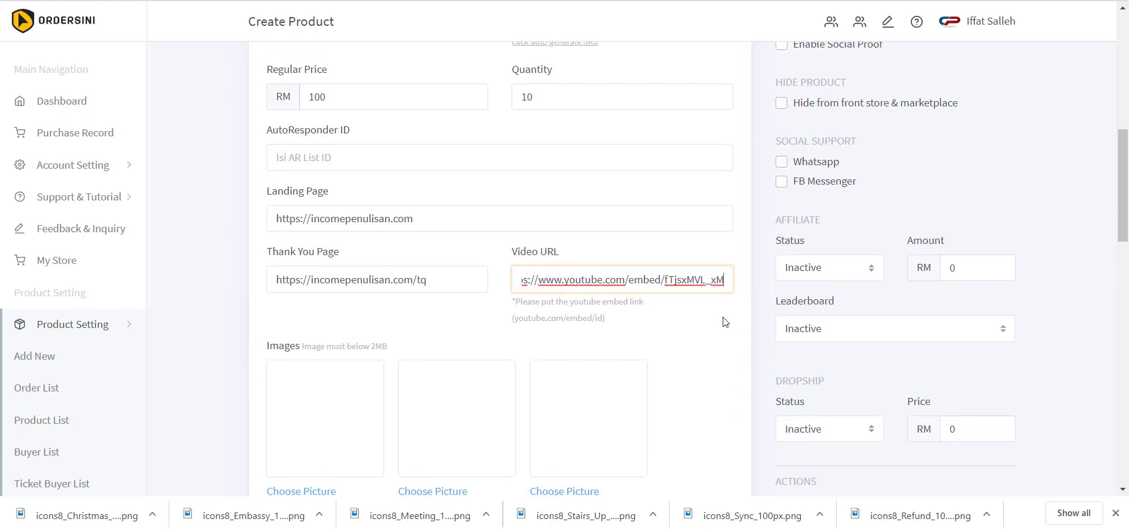
pyautogui.scroll(1, 715, 317)
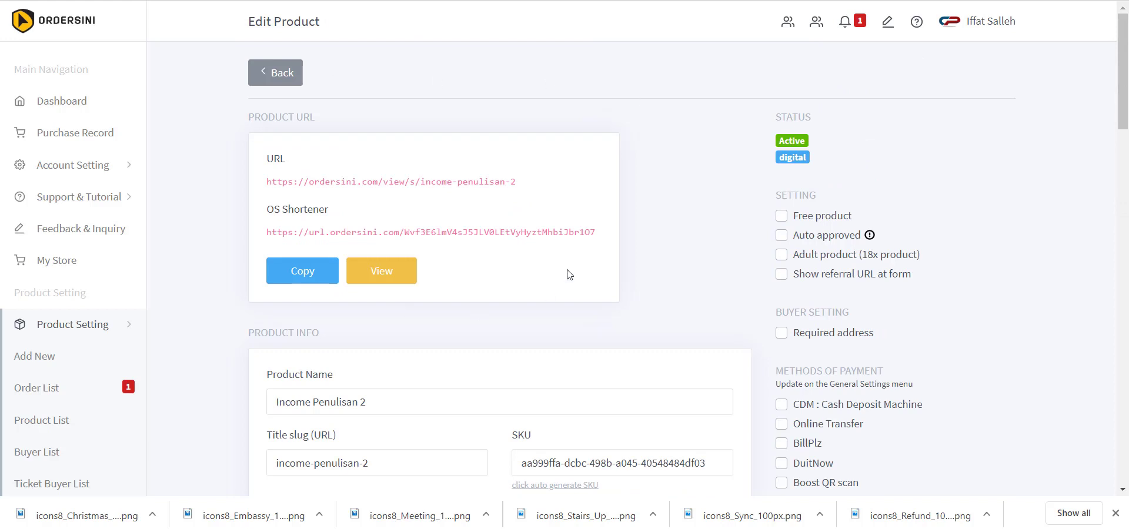
# Step: Examine the new product's page URL and its OS Shortener link
pyautogui.moveTo(266, 181); pyautogui.dragTo(533, 187)
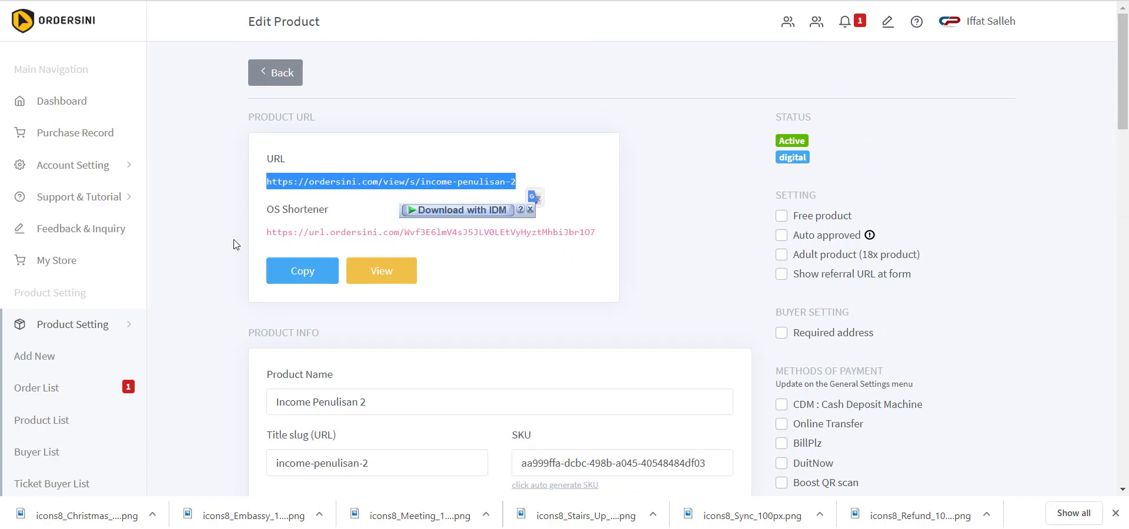
pyautogui.click(257, 238)
pyautogui.moveTo(257, 238); pyautogui.dragTo(596, 231)
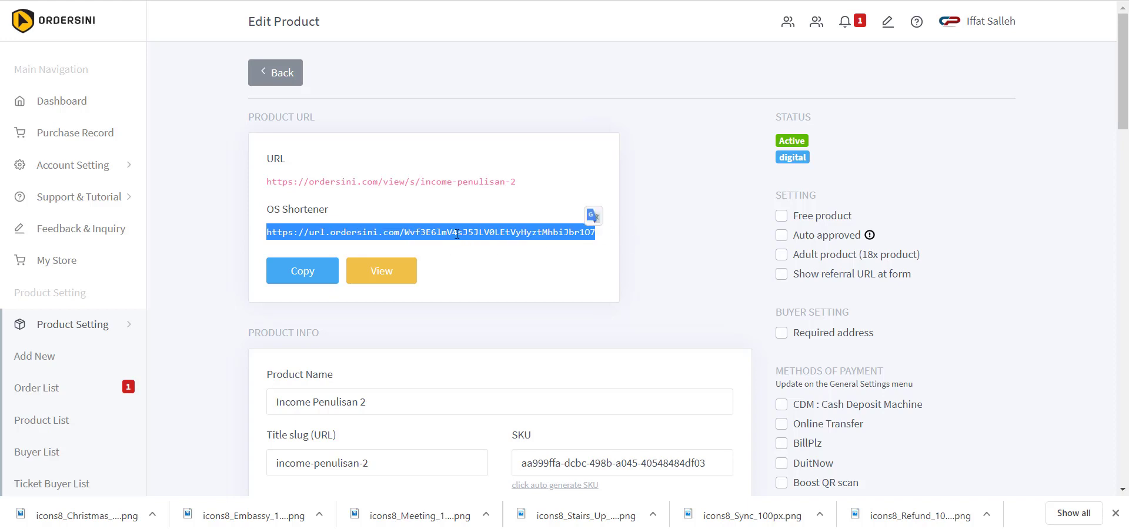
# Step: Add the Income Penulisan box set picture as the product's first image and check the image size limit
pyautogui.scroll(-10, 457, 234)
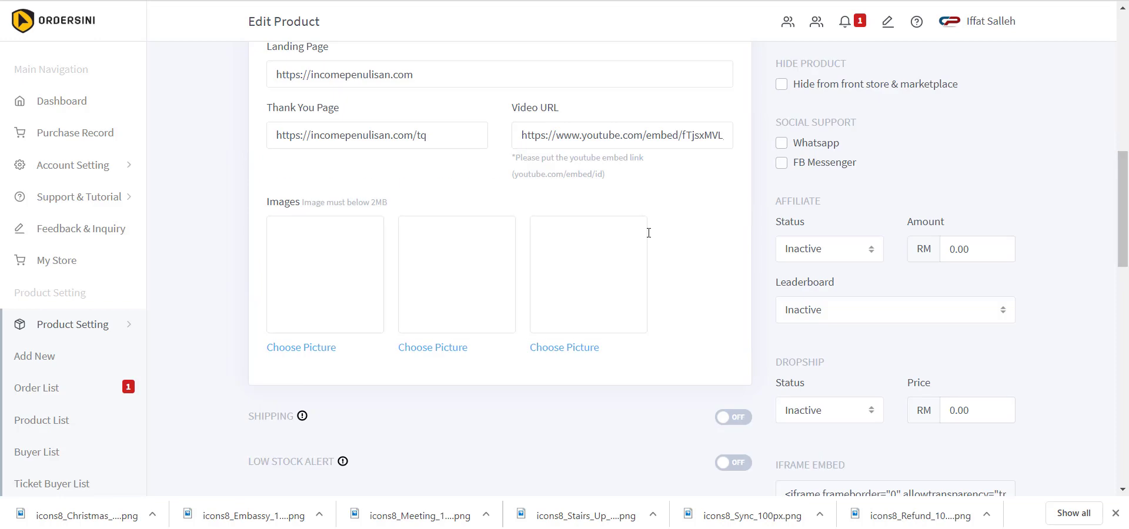
pyautogui.click(320, 349)
pyautogui.doubleClick(329, 140)
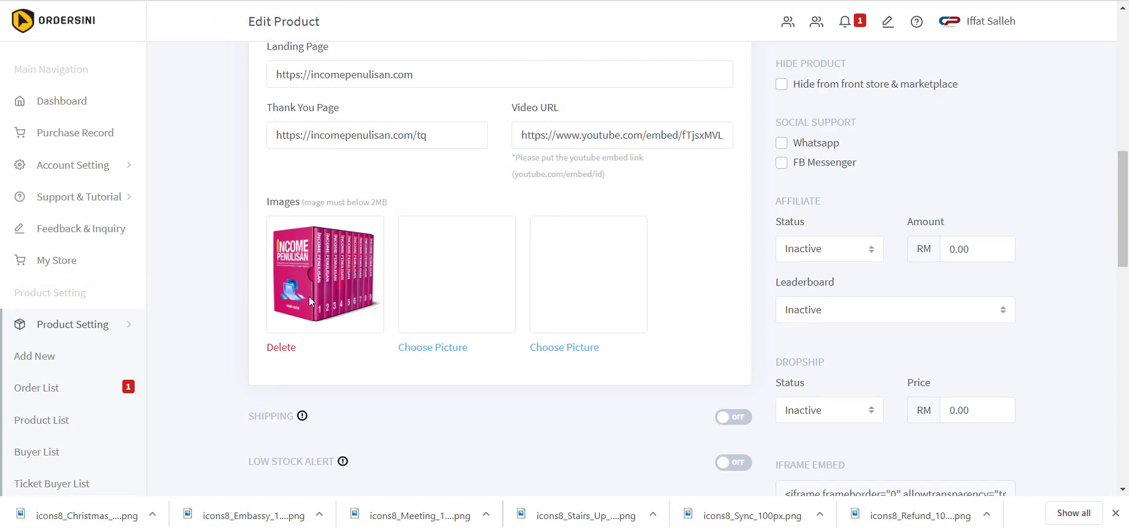
pyautogui.tripleClick(386, 204)
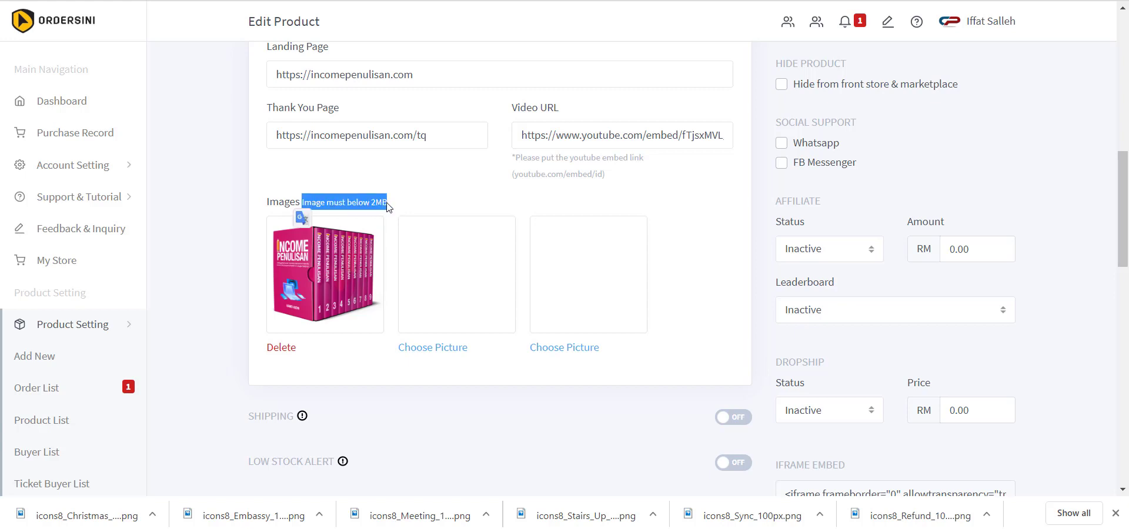
pyautogui.click(407, 206)
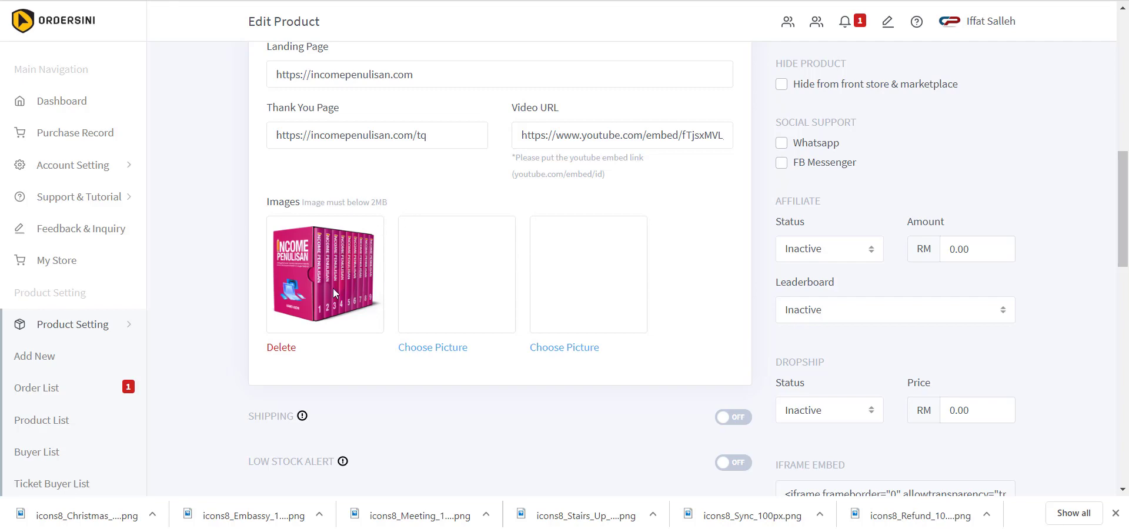
# Step: Replace the product description with "Description Produk Di Sini" and update the product
pyautogui.scroll(-8, 552, 248)
pyautogui.scroll(-4, 551, 246)
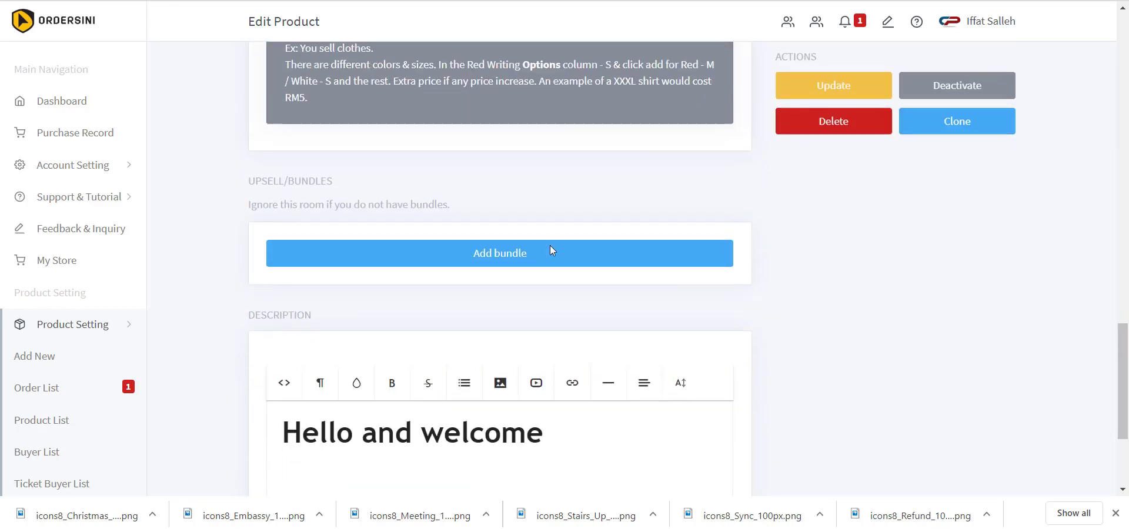
pyautogui.scroll(-2, 550, 246)
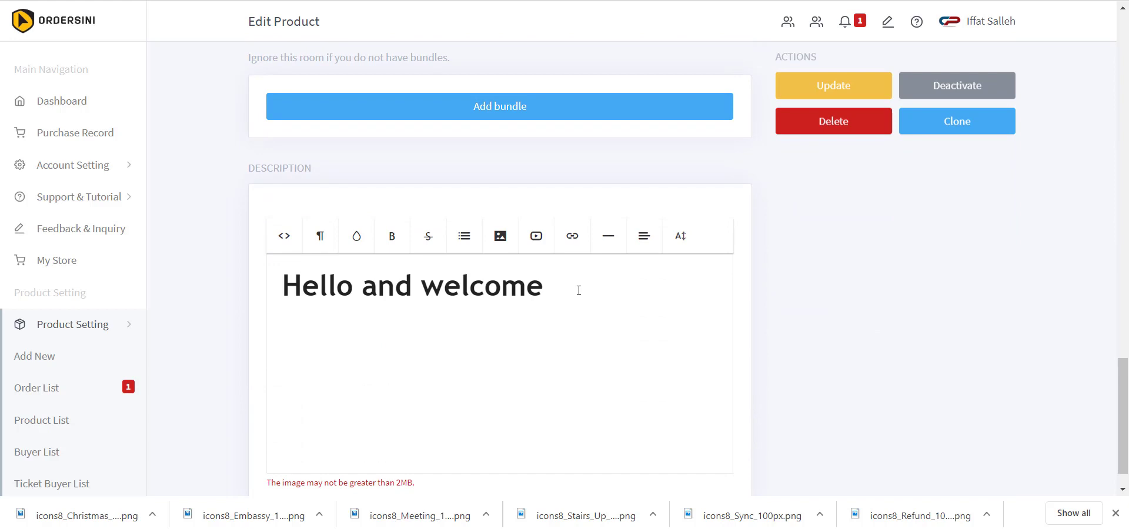
pyautogui.moveTo(579, 290); pyautogui.dragTo(212, 293)
pyautogui.write('Description Produk Di Sini')
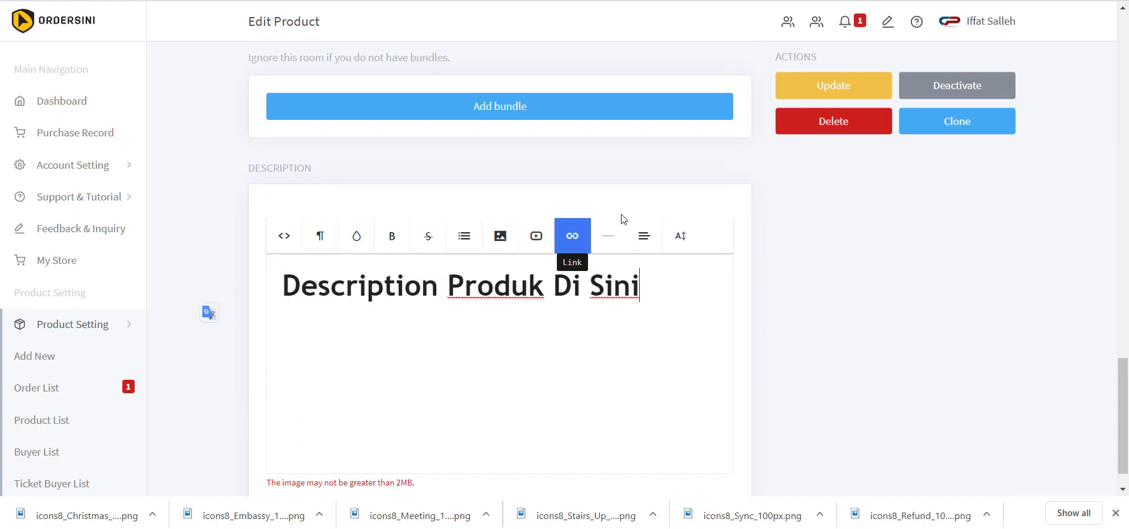
pyautogui.click(812, 95)
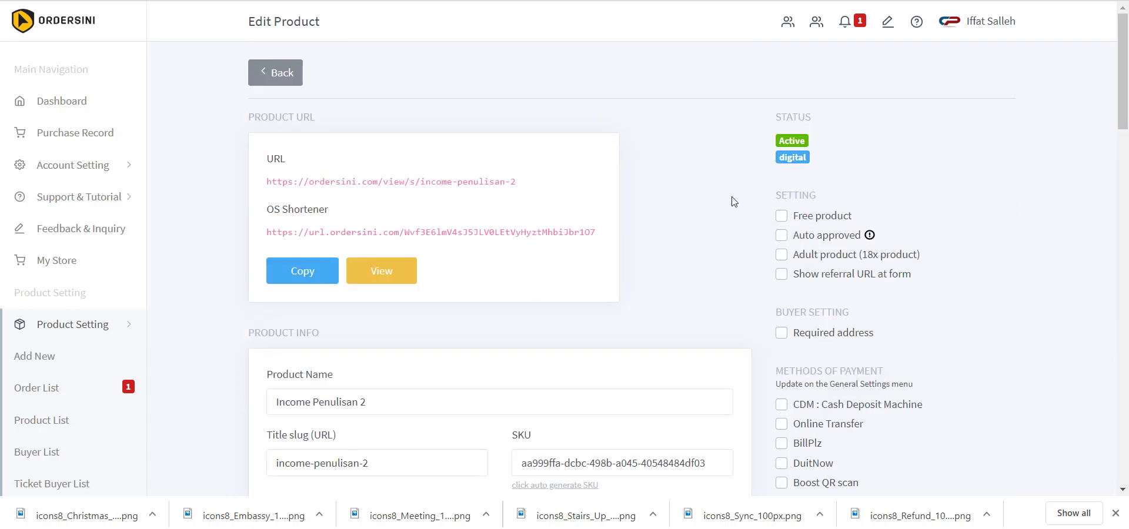
# Step: Try making the buyer's address required for the product, and withdraw that requirement
pyautogui.scroll(-2, 738, 197)
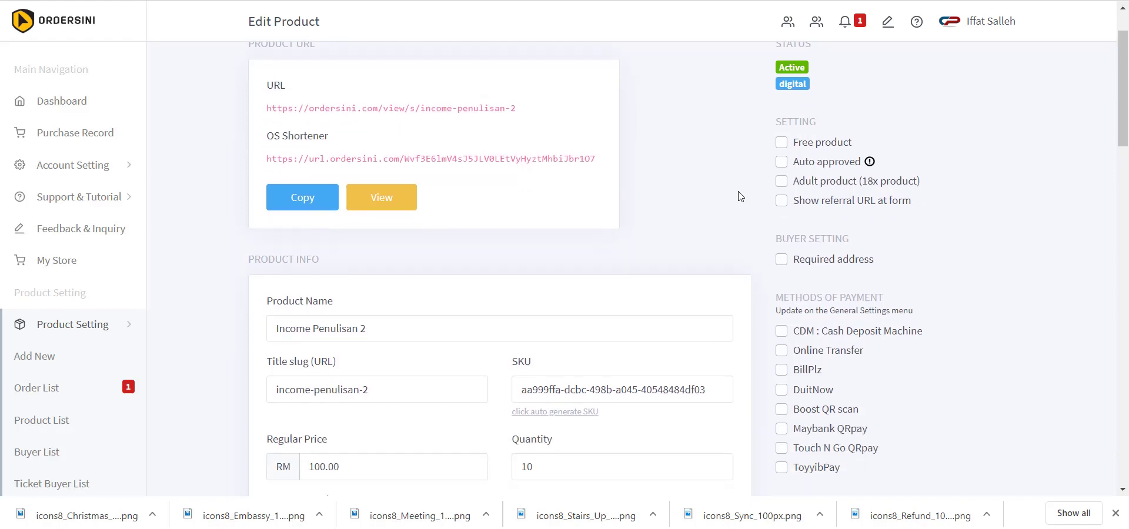
pyautogui.scroll(2, 729, 198)
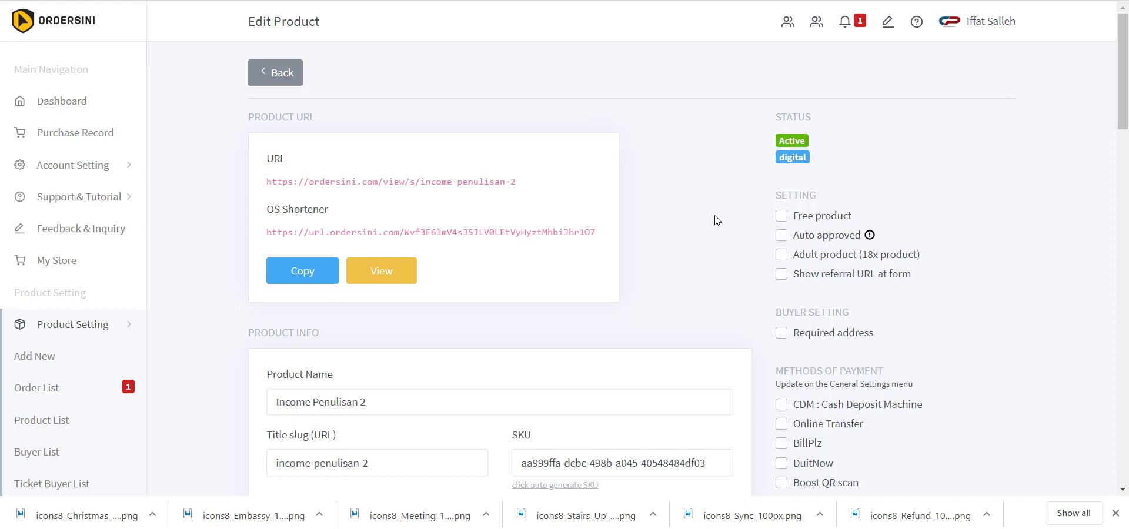
pyautogui.click(782, 335)
pyautogui.scroll(-2, 701, 235)
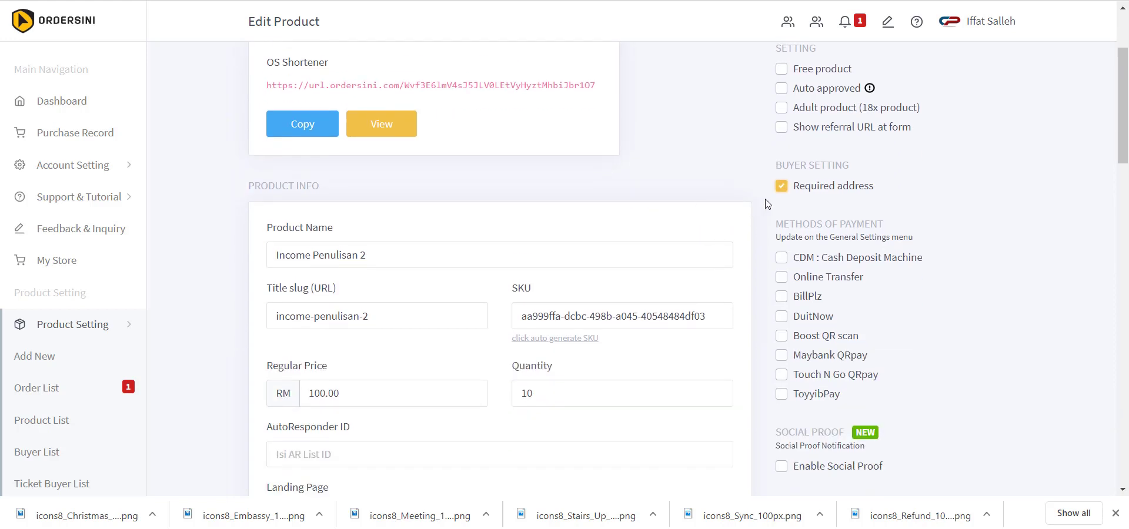
pyautogui.click(782, 188)
# Step: Enable Online Transfer and ToyyibPay as the product's payment methods
pyautogui.scroll(-2, 782, 192)
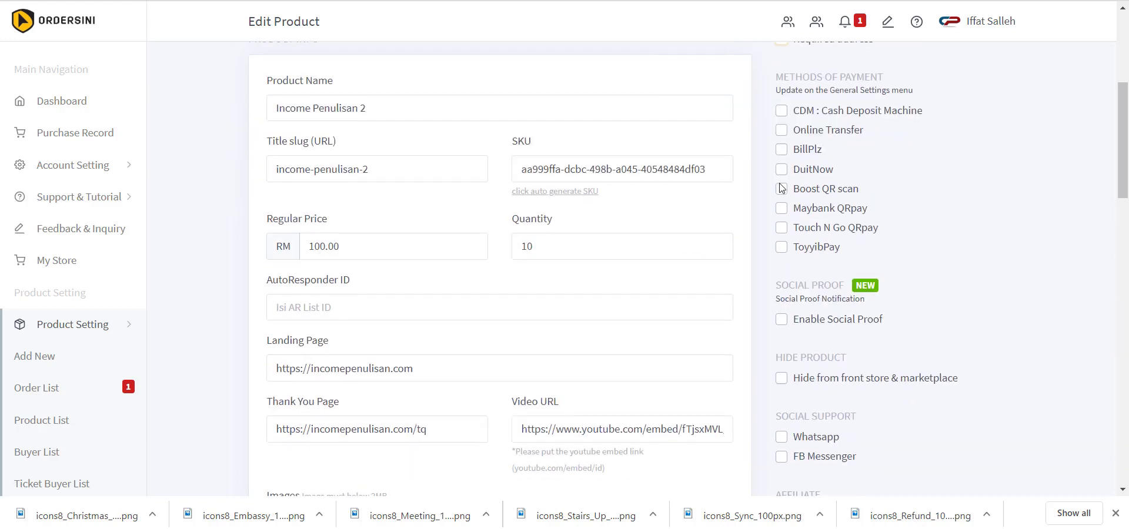
pyautogui.click(783, 132)
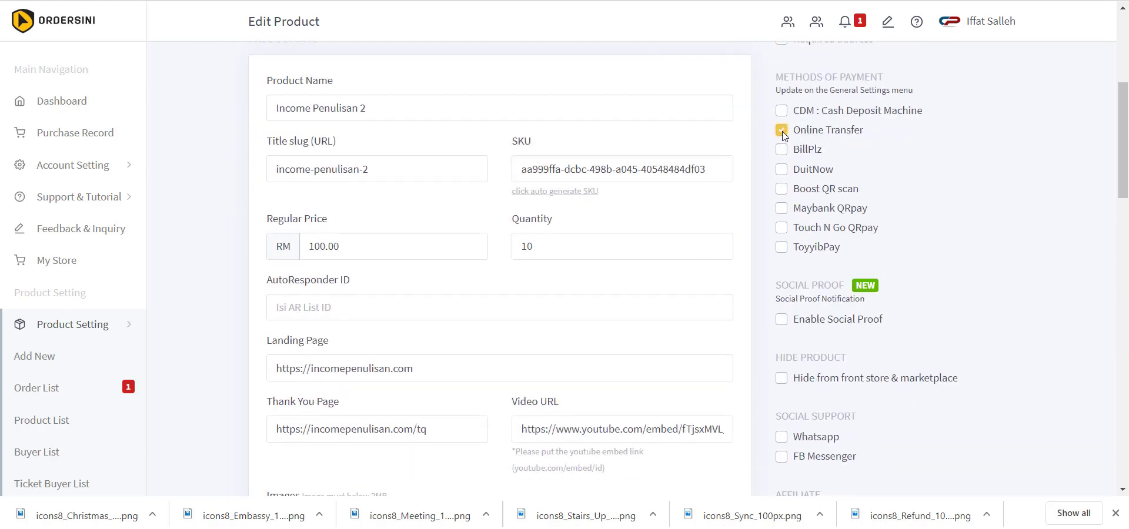
pyautogui.click(783, 248)
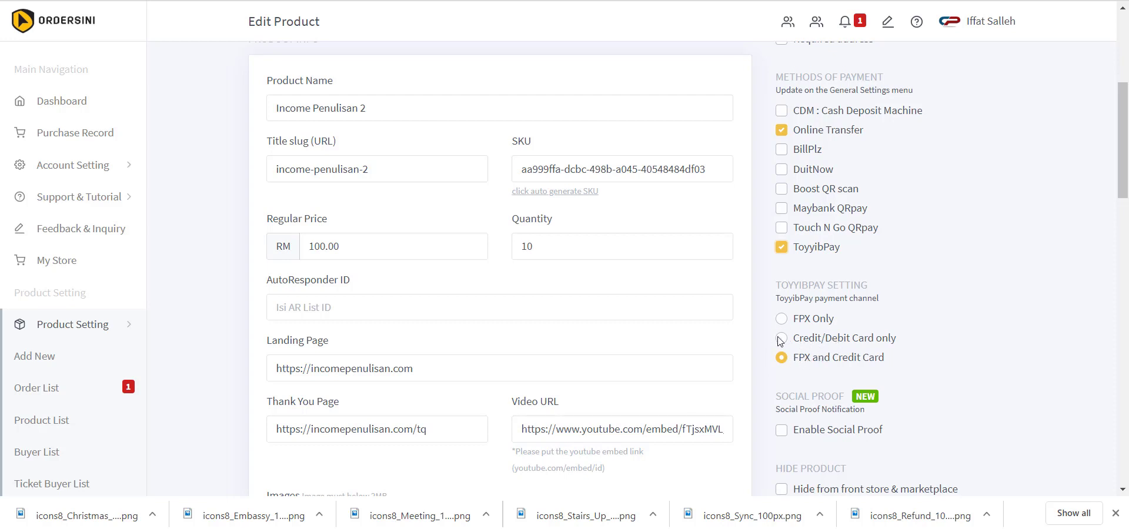
# Step: Enable social proof notifications and Whatsapp social support for the product
pyautogui.scroll(-3, 792, 362)
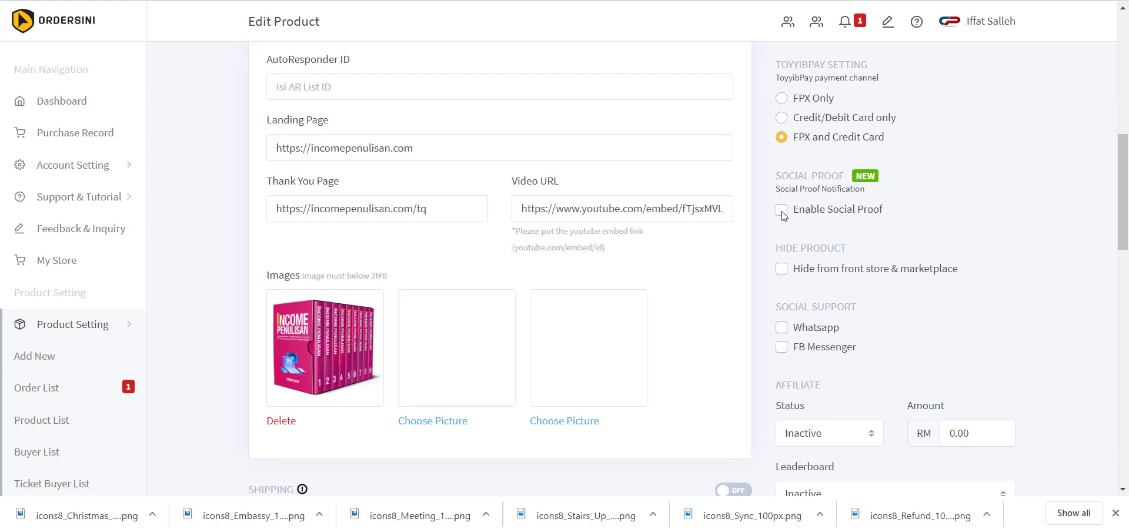
pyautogui.click(782, 213)
pyautogui.scroll(-2, 783, 200)
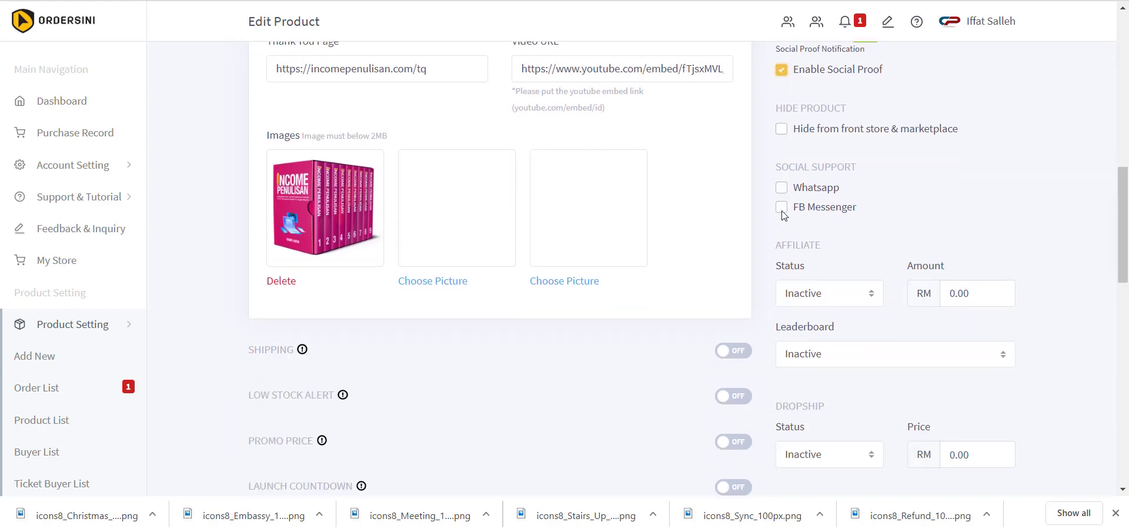
pyautogui.click(782, 181)
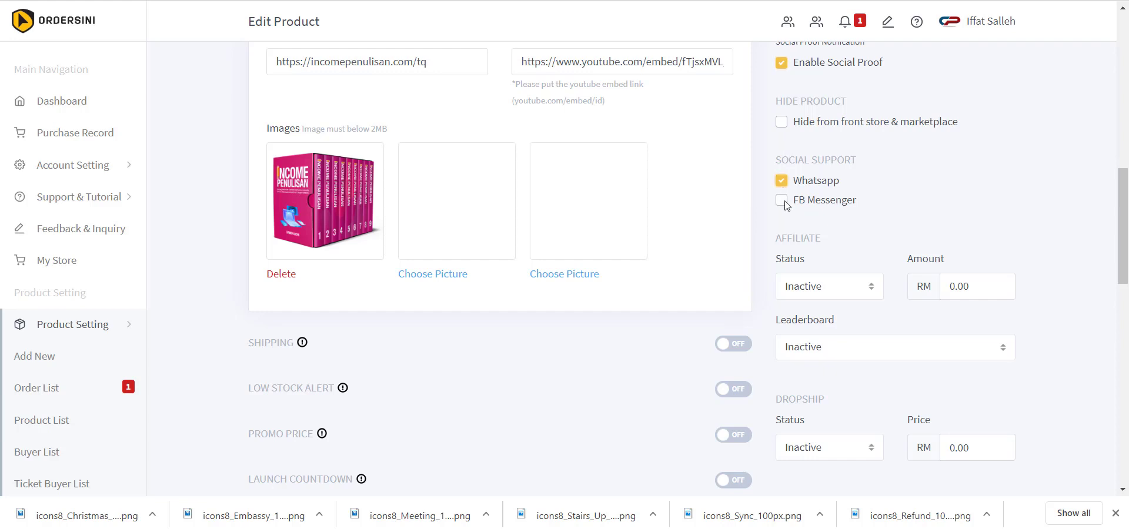
# Step: Set the product's affiliate status to Active with an amount of RM 50
pyautogui.click(836, 291)
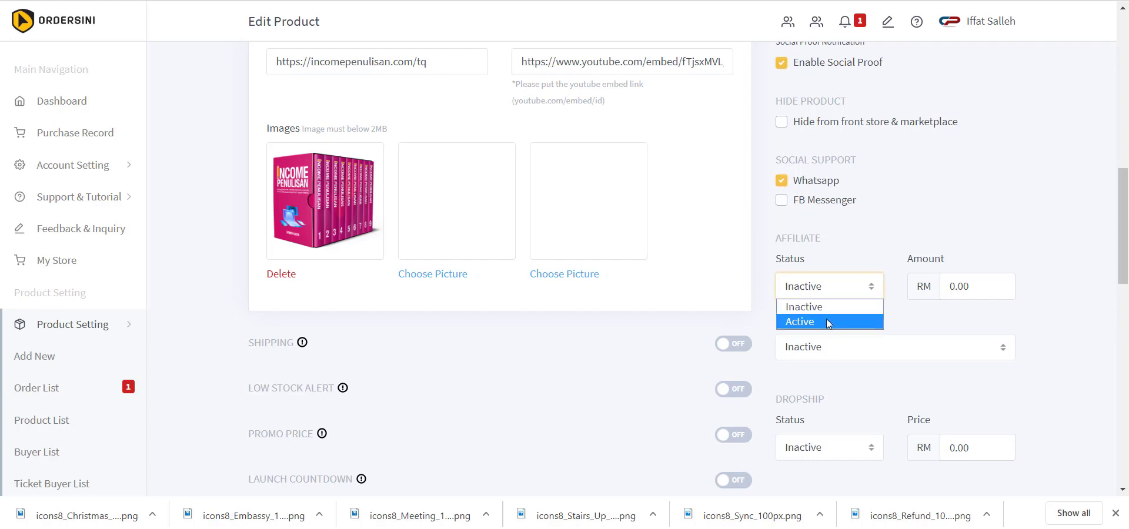
pyautogui.click(827, 318)
pyautogui.doubleClick(971, 290)
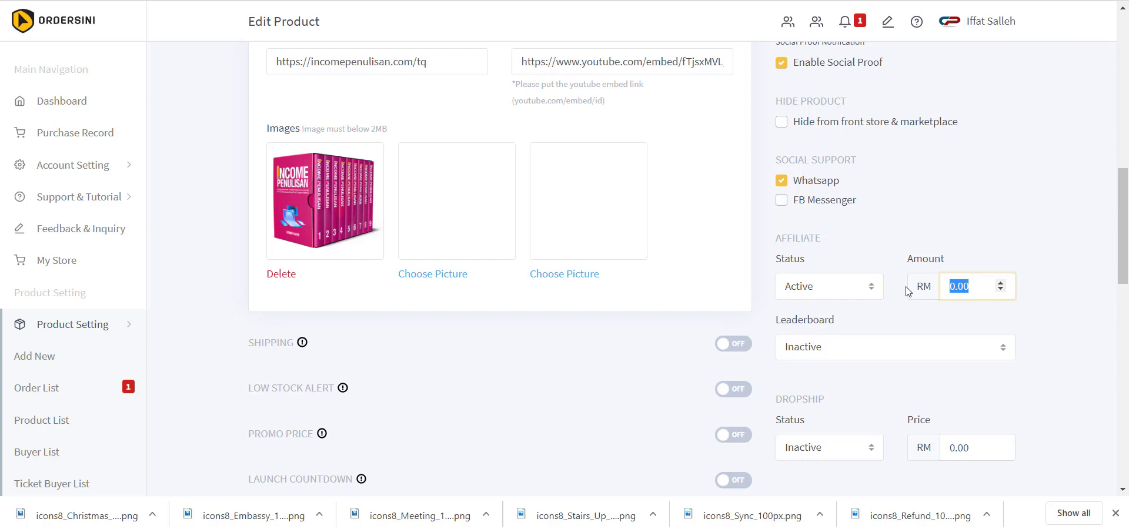
pyautogui.write('50')
# Step: Set the affiliate leaderboard to Active and update the product
pyautogui.click(859, 347)
pyautogui.click(864, 318)
pyautogui.scroll(-3, 865, 318)
pyautogui.click(833, 205)
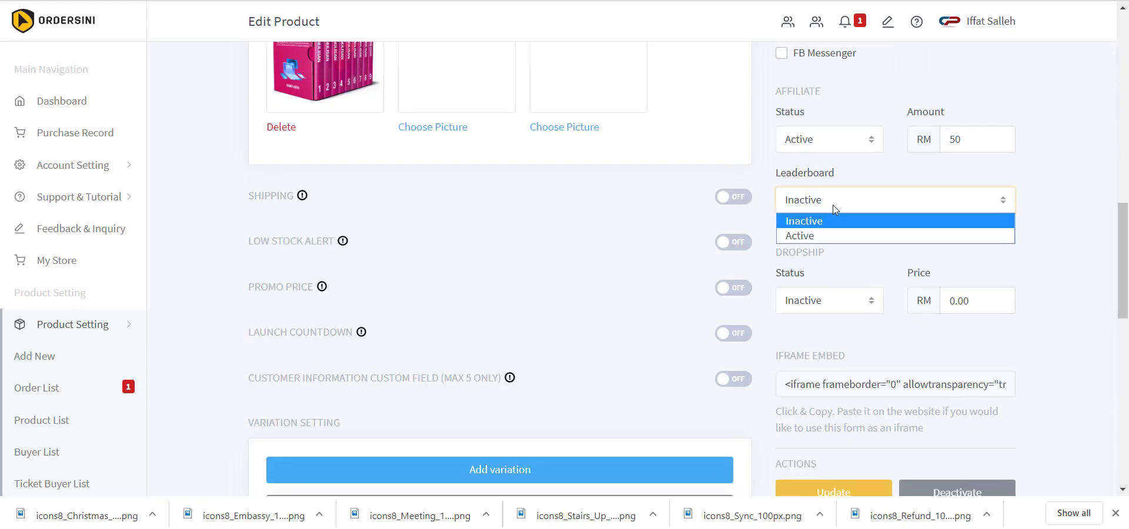
pyautogui.click(835, 235)
pyautogui.scroll(-5, 830, 230)
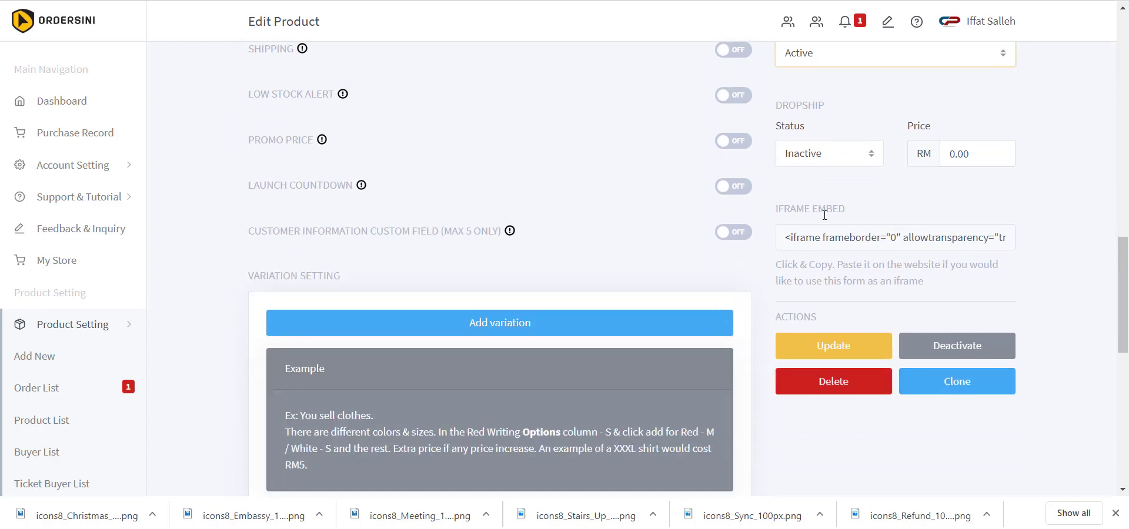
pyautogui.click(826, 209)
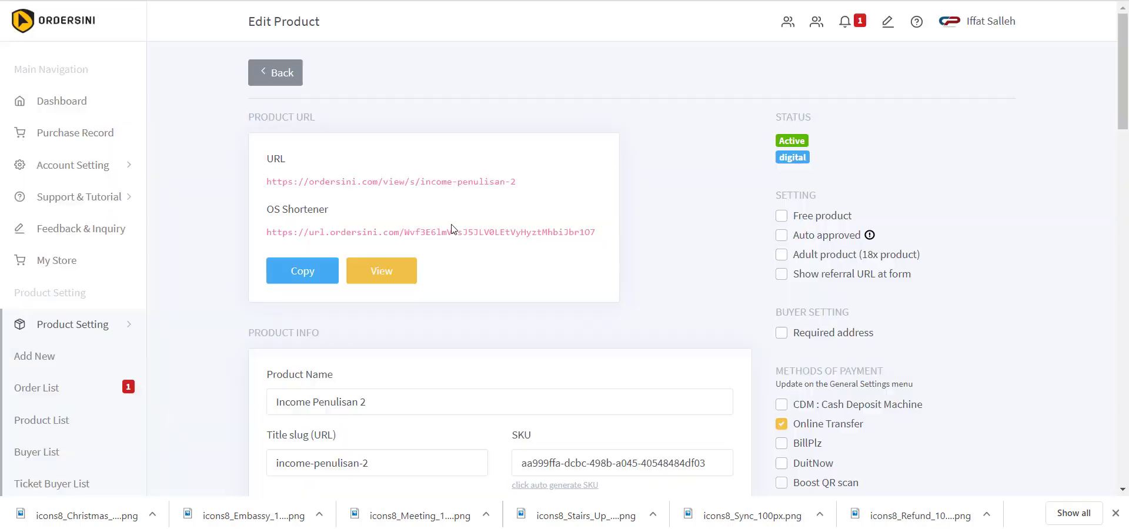
# Step: View the product's sales page and examine its video, box set image, description and chat option
pyautogui.click(386, 283)
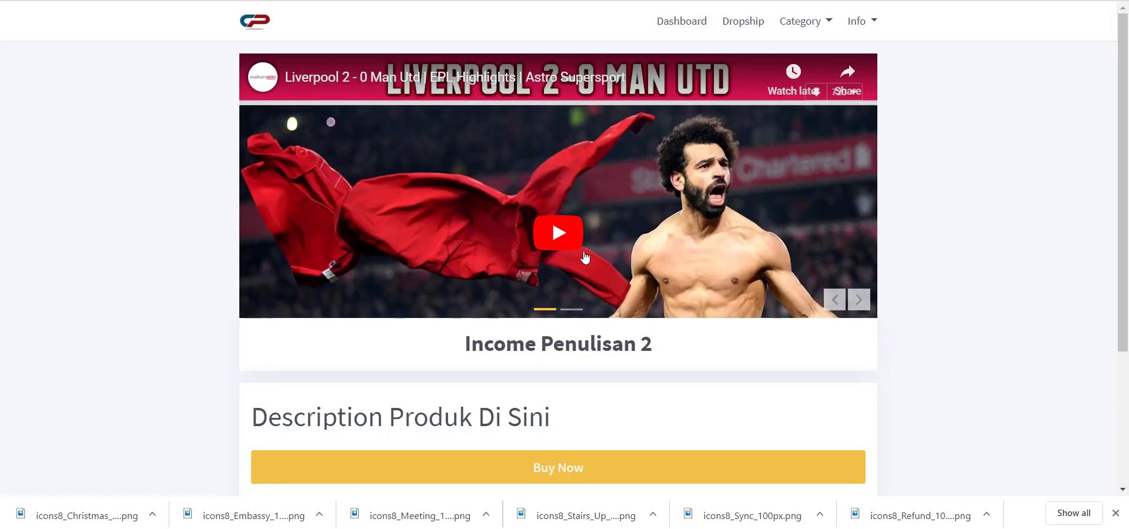
pyautogui.click(859, 300)
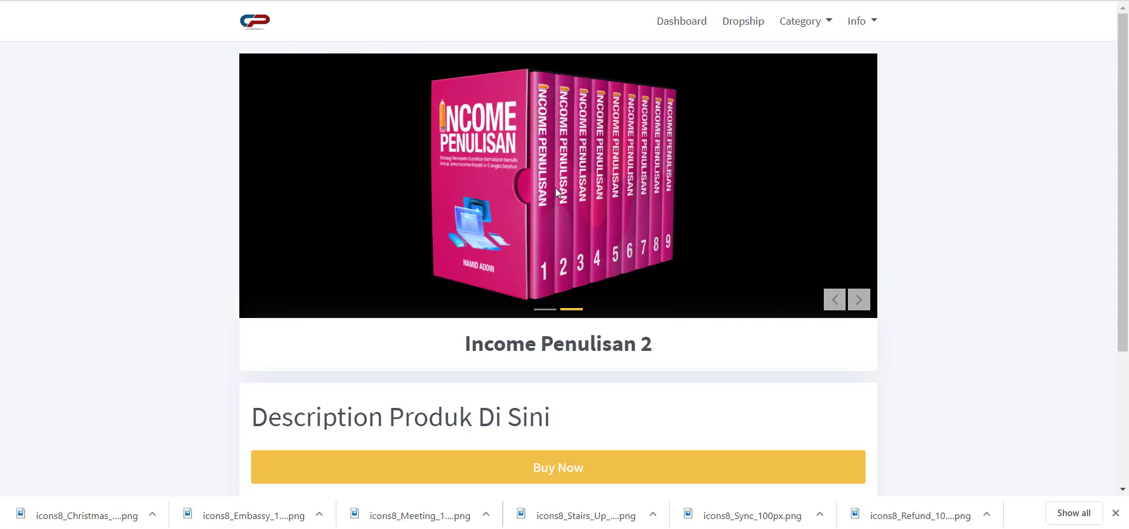
pyautogui.scroll(-3, 555, 188)
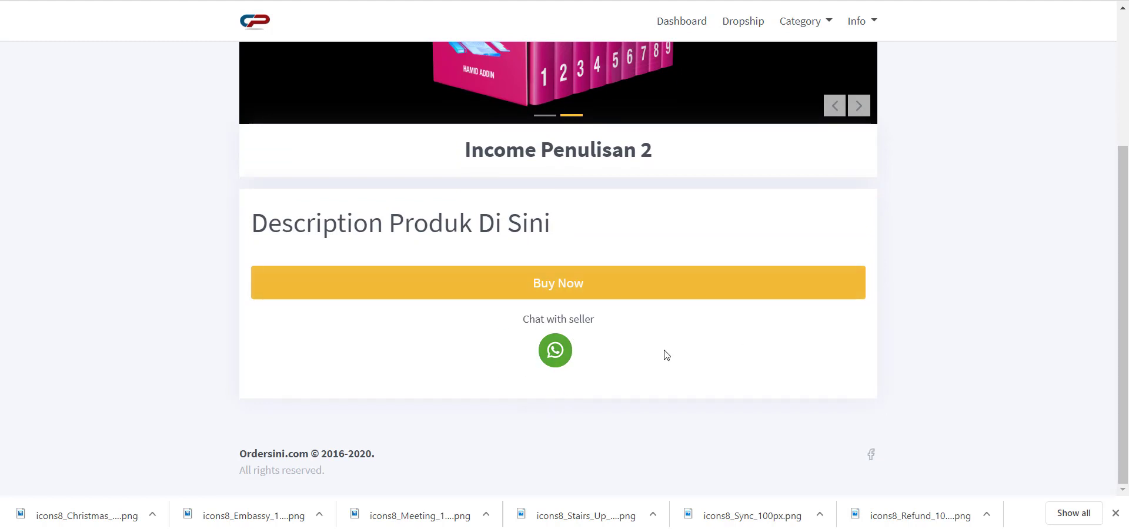
# Step: Start a purchase of Income Penulisan 2 with quantity 1 and Online Transfer as the payment method
pyautogui.click(561, 289)
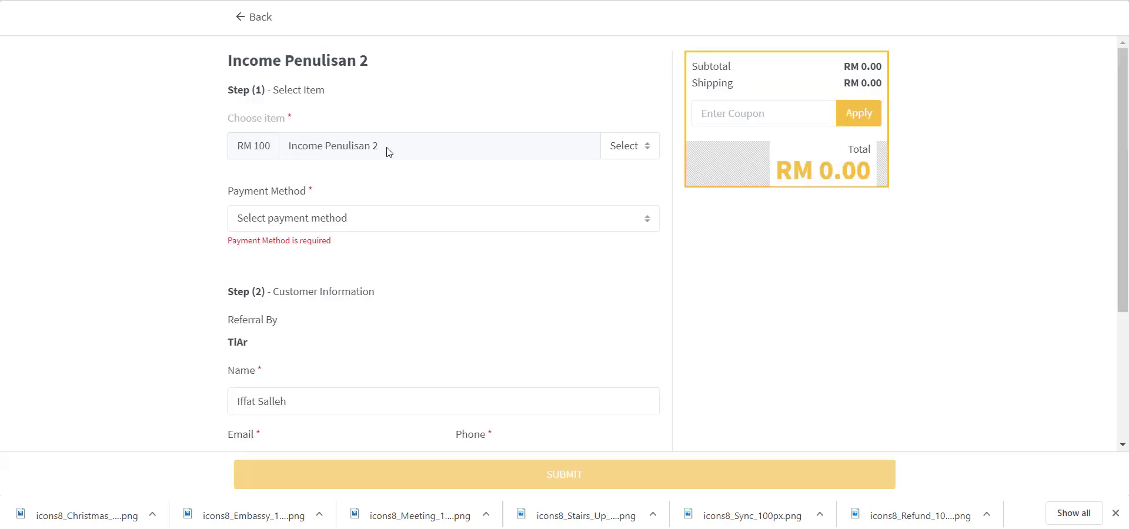
pyautogui.click(624, 156)
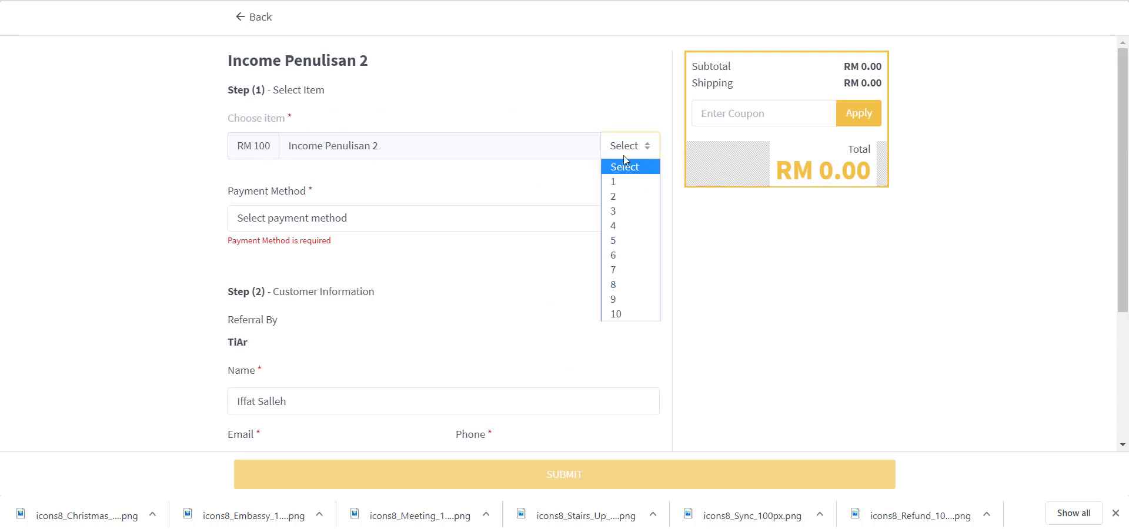
pyautogui.click(621, 182)
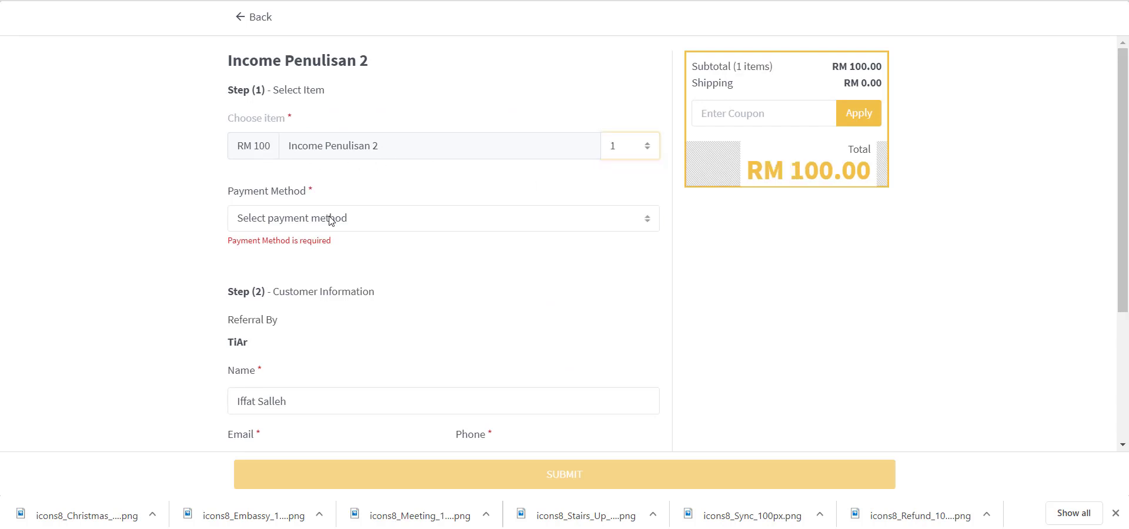
pyautogui.click(331, 220)
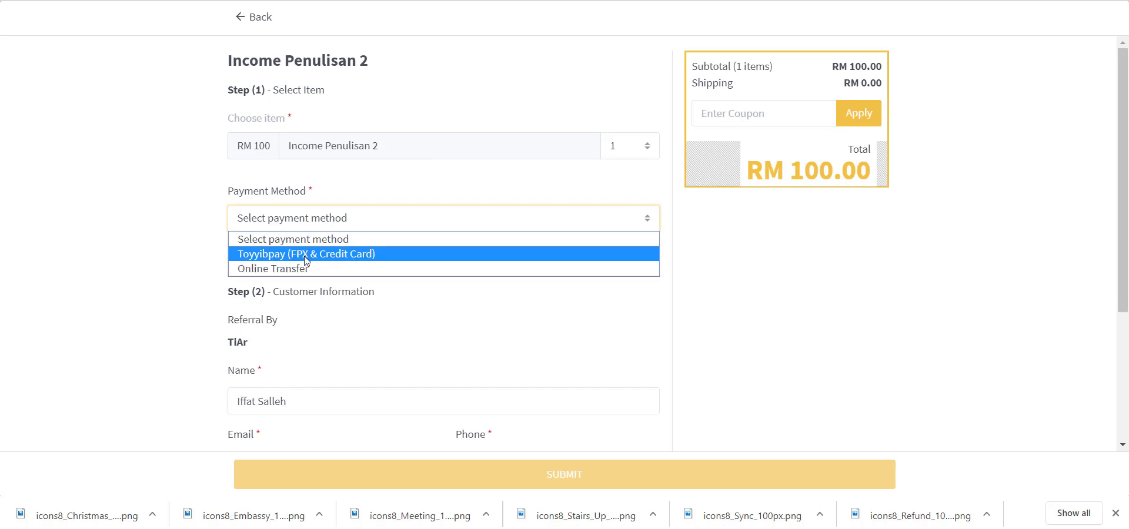
pyautogui.click(296, 270)
# Step: Accept the account creation terms, review the customer information and payment proof sections, and return to the Edit Product page
pyautogui.scroll(-6, 322, 141)
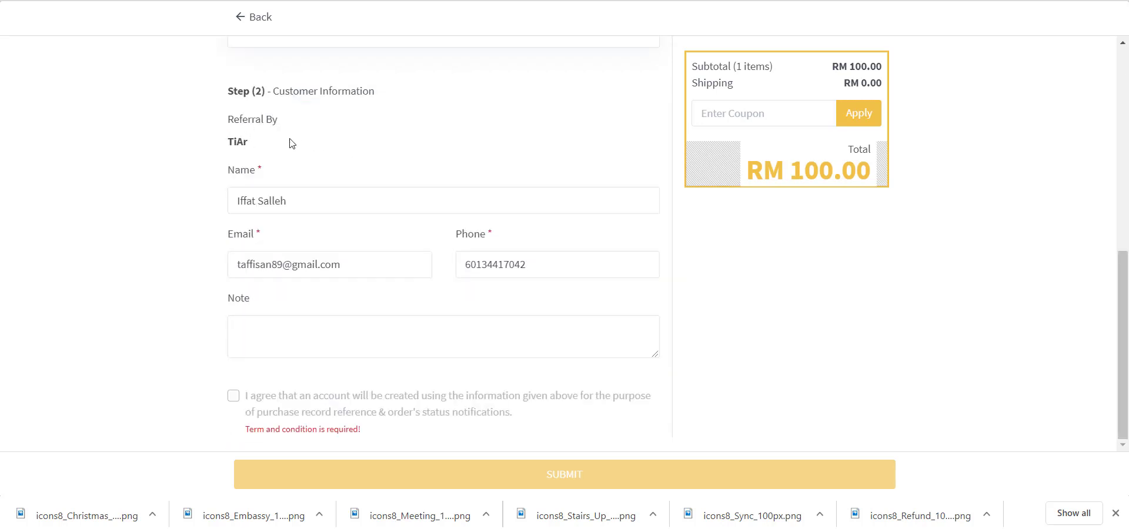
pyautogui.moveTo(257, 146); pyautogui.dragTo(219, 126)
pyautogui.click(300, 204)
pyautogui.click(233, 396)
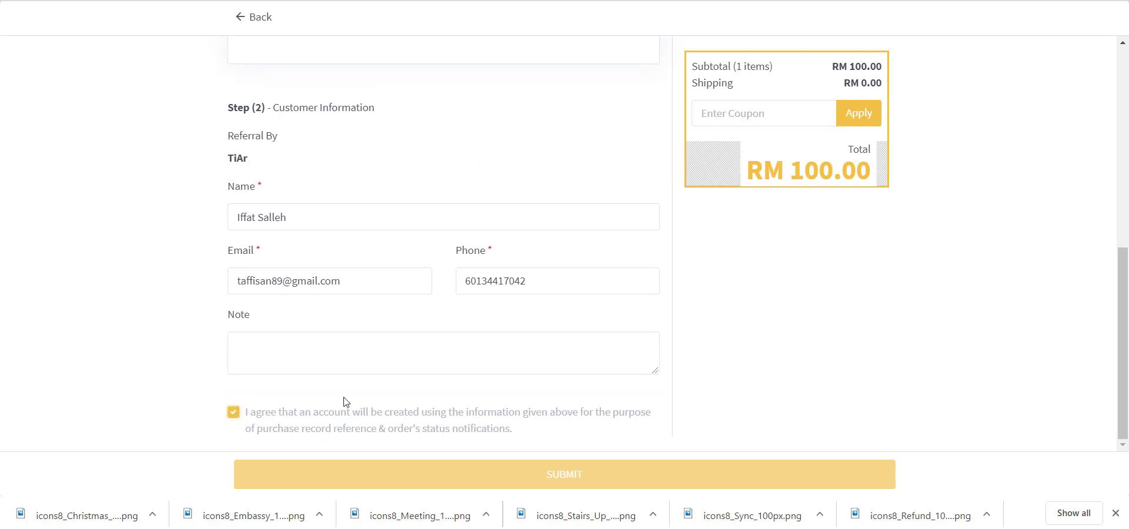
pyautogui.scroll(5, 455, 399)
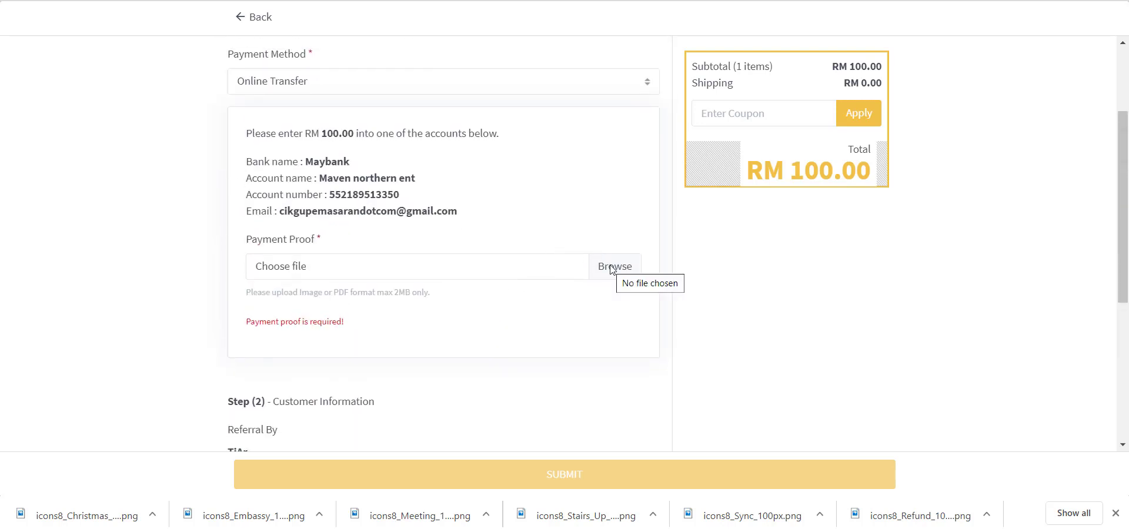
pyautogui.scroll(-5, 617, 290)
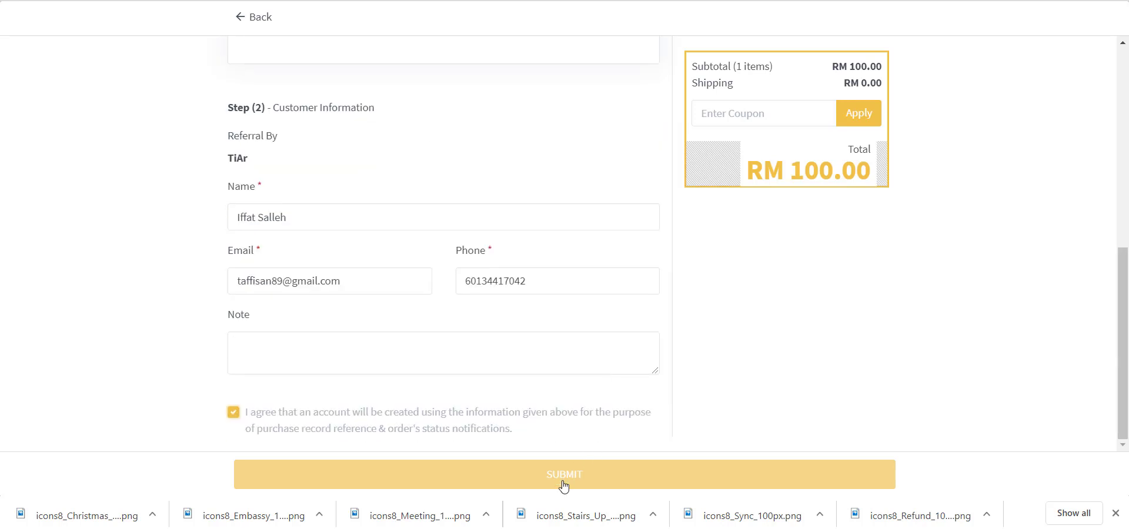
pyautogui.hotkey('ctrl', 'shift', 'Tab')
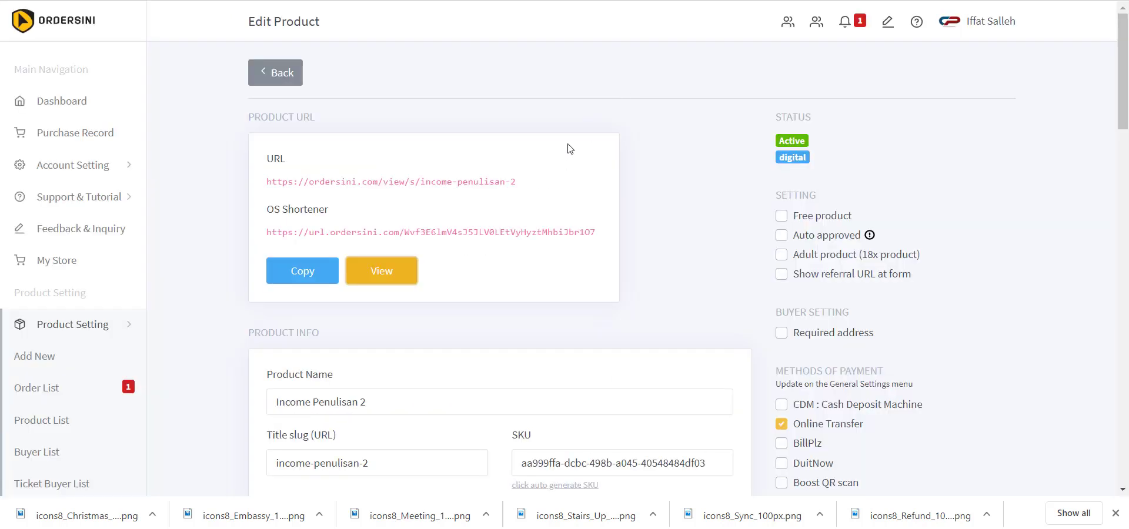